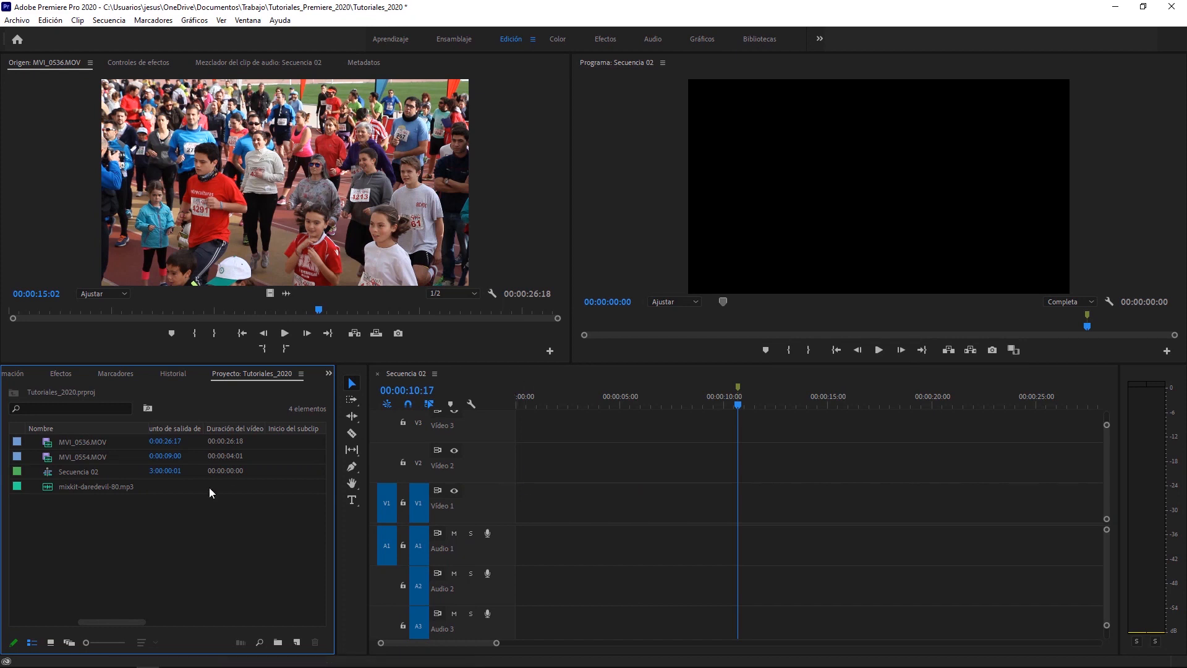
Open MVI_0554.MOV in the source monitor and clear its in and out points.
left_click(50, 442)
left_click(141, 290)
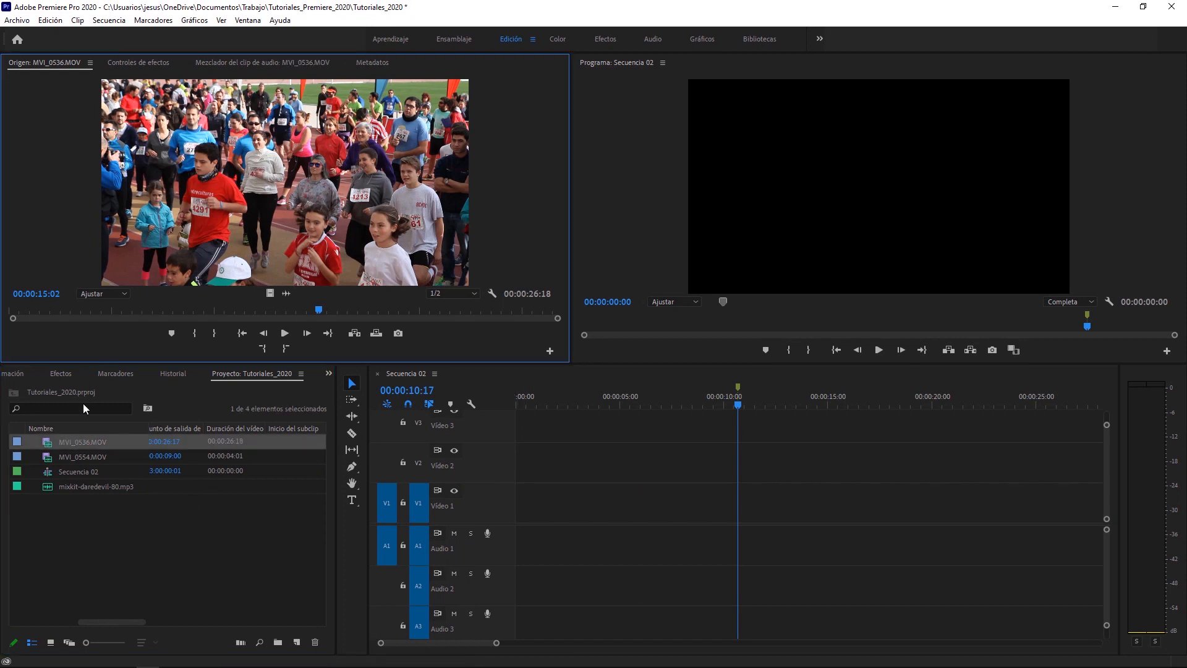
double_click(49, 456)
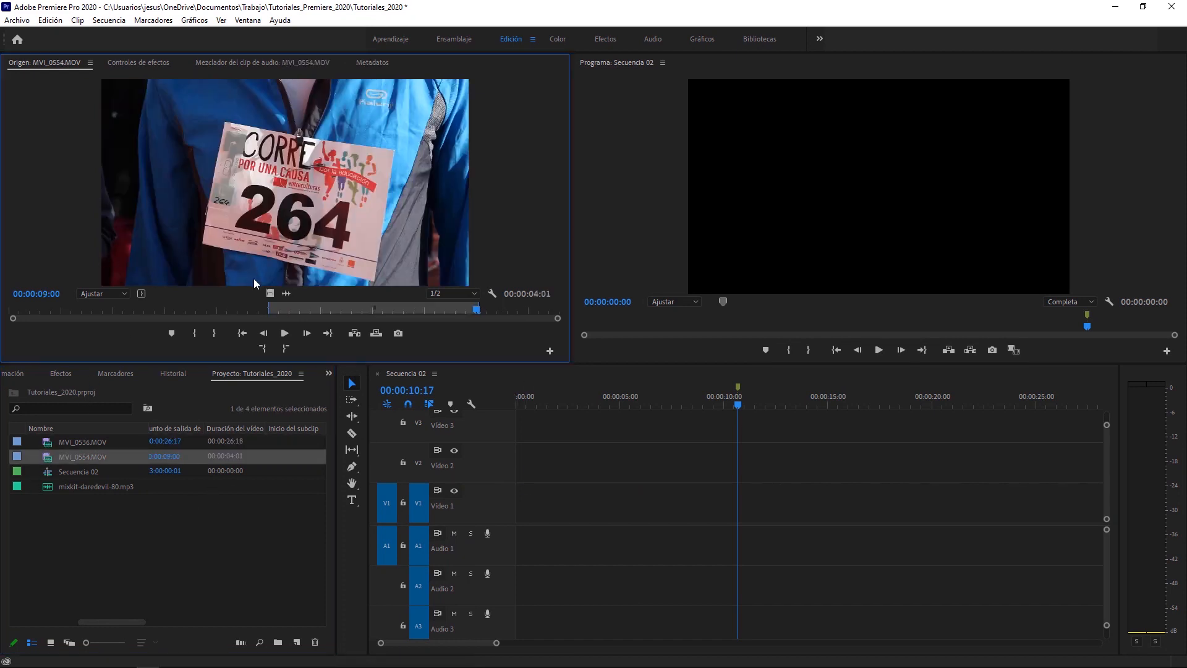
left_click(262, 348)
left_click(285, 348)
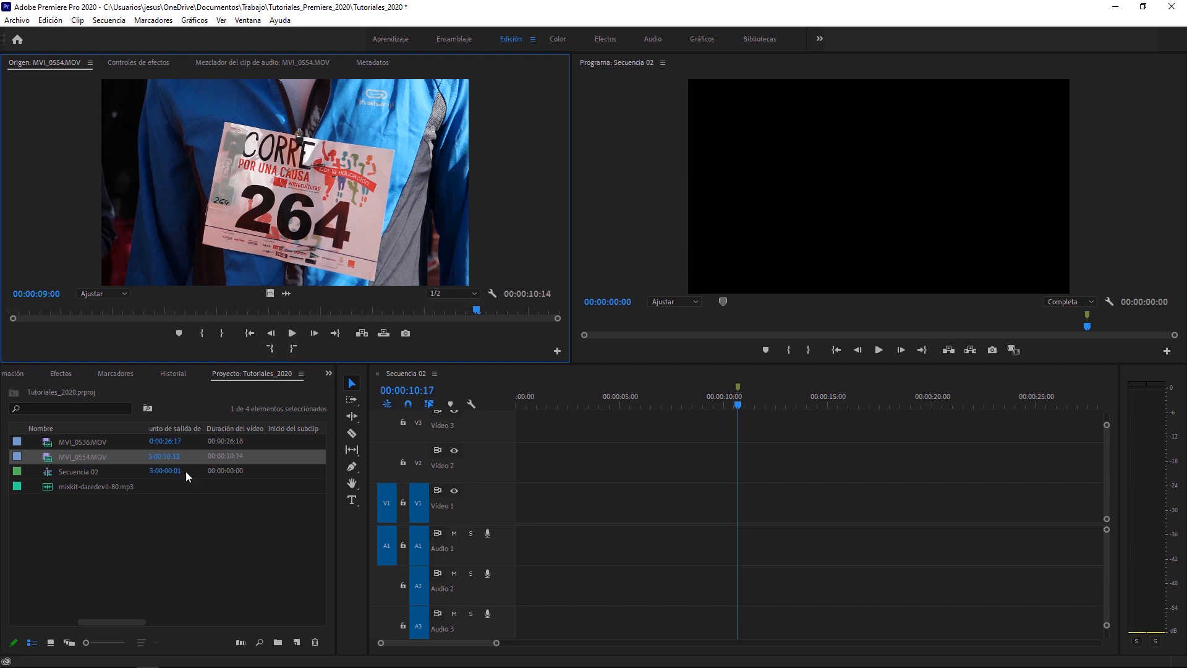
Place MVI_0536.MOV on the Video 1 track of Secuencia 02, starting about 2 seconds in.
left_click(63, 442)
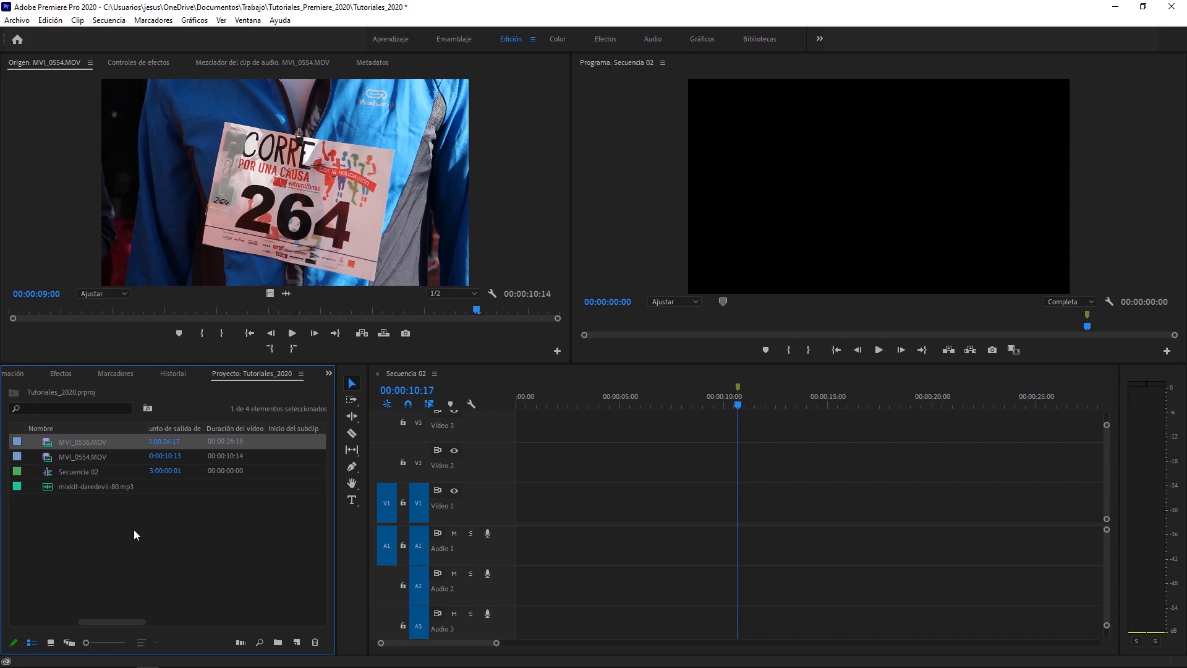
left_click(202, 547)
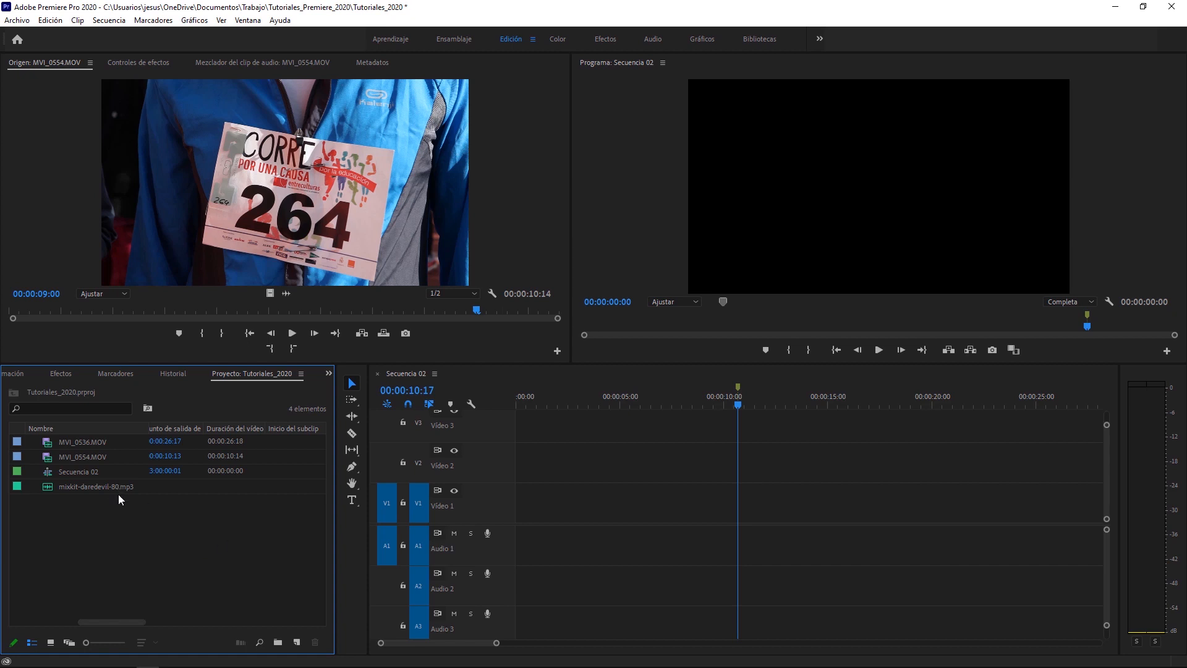
left_click(46, 441)
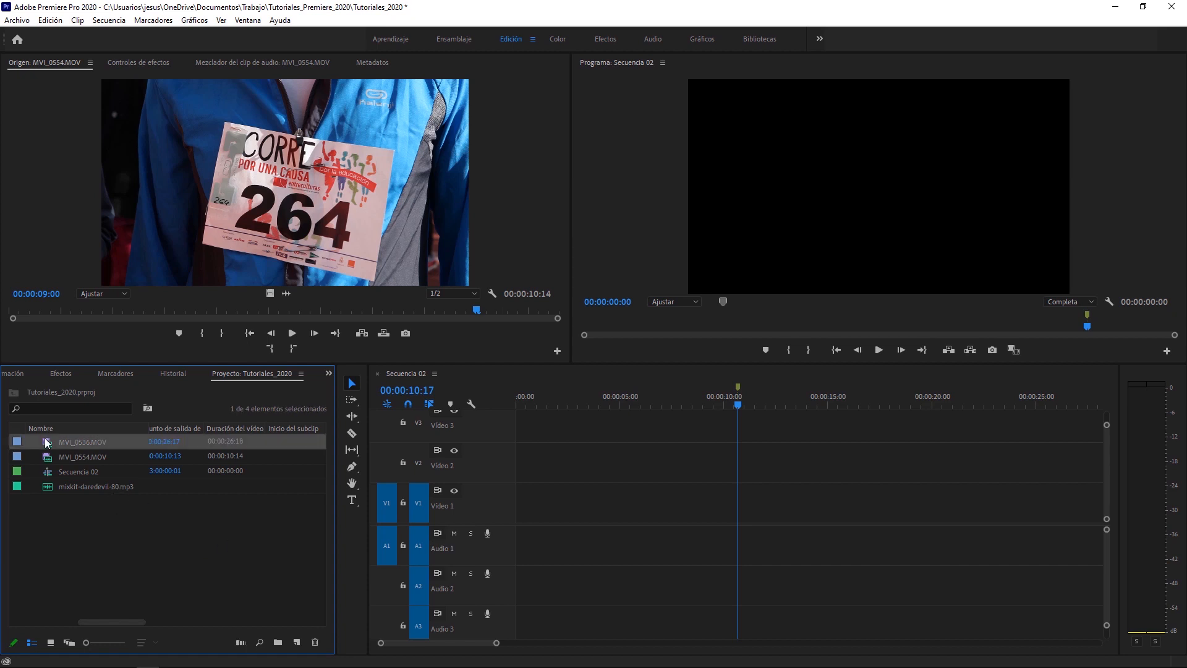
left_click_drag(47, 445, 662, 478)
Cut the MVI_0536.MOV clip on Video 1 at 00:00:07:11, around 15 seconds and at 00:00:25:22.
left_click_drag(598, 404, 670, 422)
left_click(353, 433)
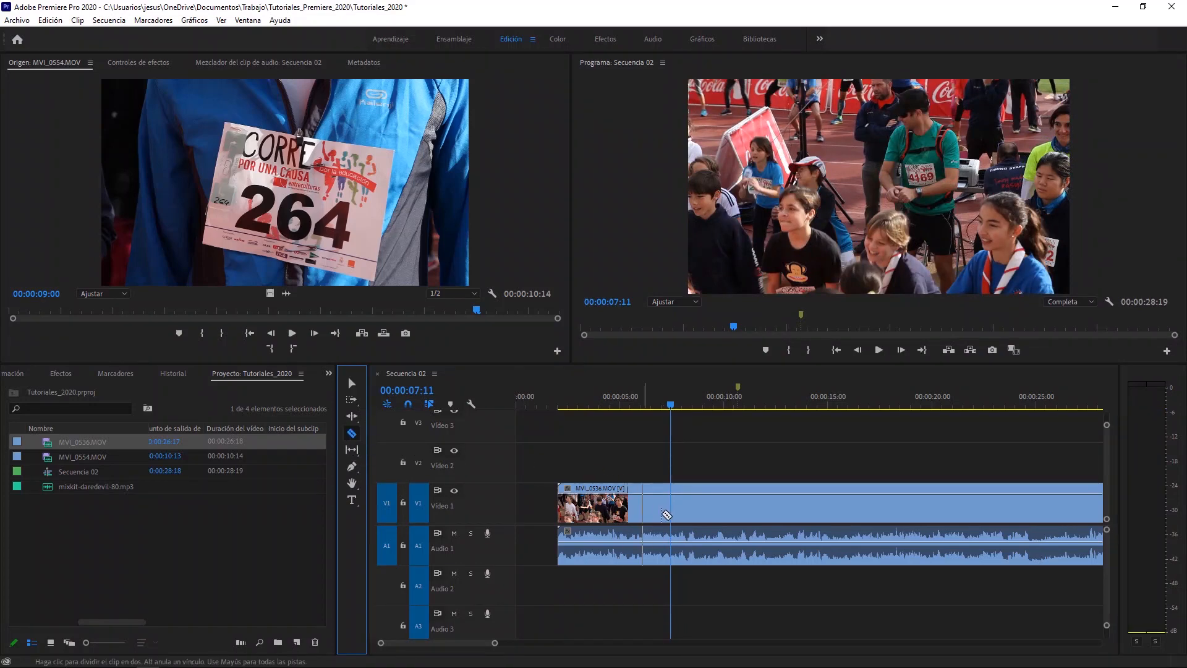
left_click(671, 513)
left_click_drag(678, 409, 1055, 409)
left_click(839, 512)
left_click(1055, 504)
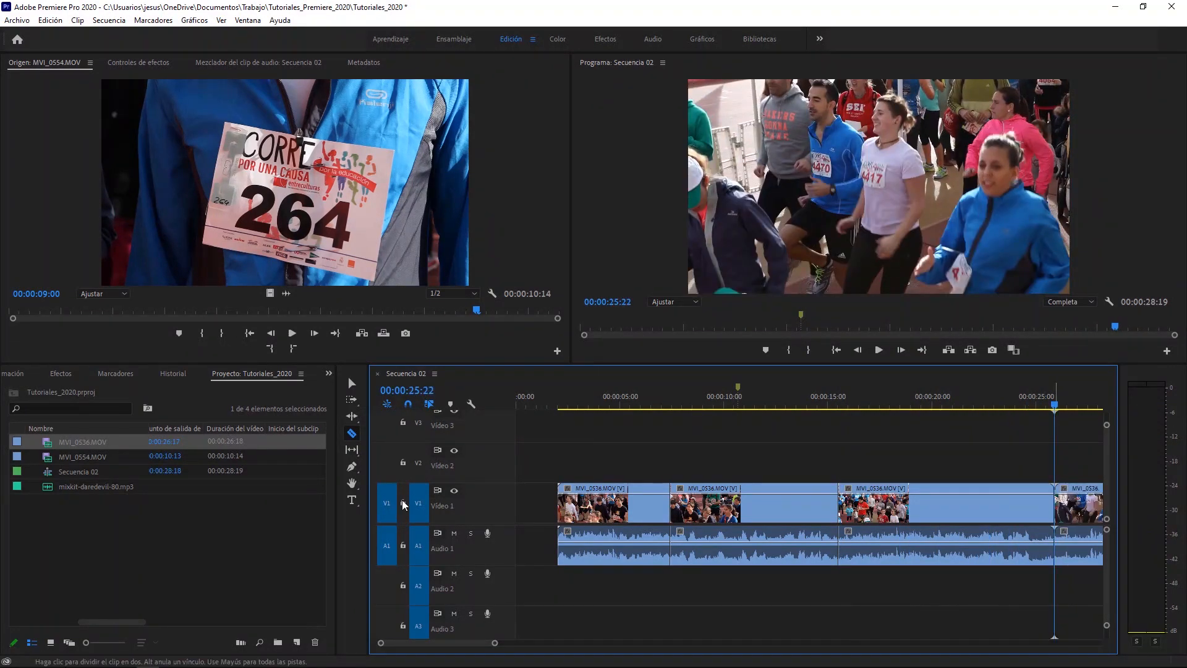
Delete the third segment on Video 1 and move the last segment against the end of the second.
left_click(352, 384)
left_click(899, 507)
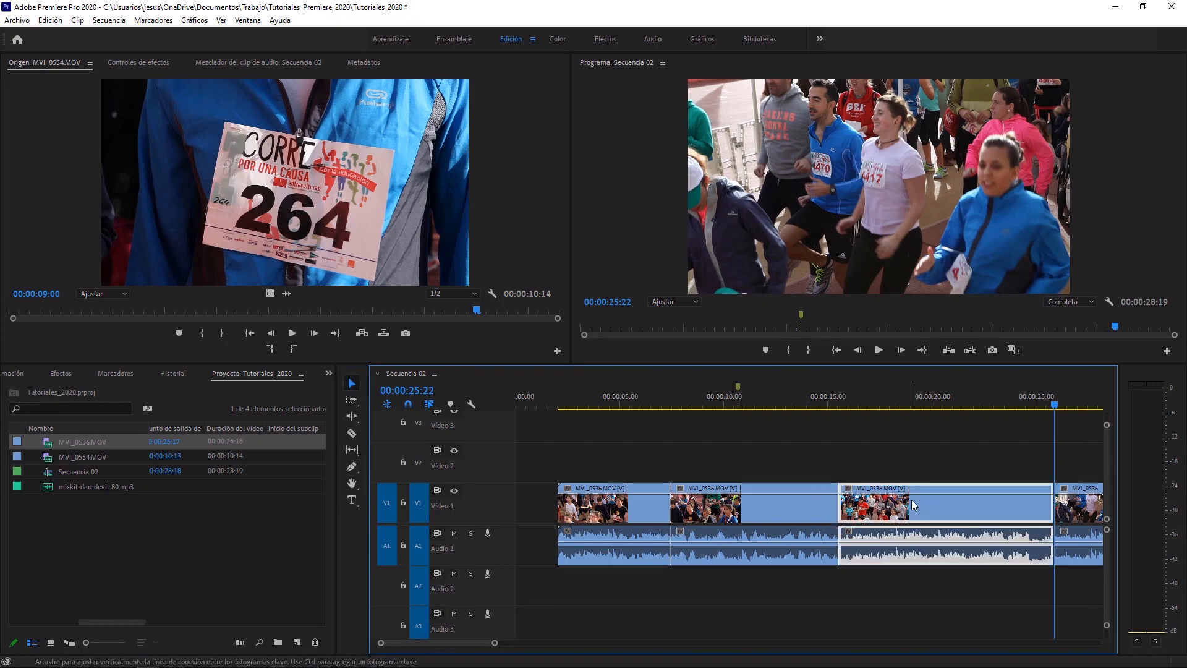
key("Delete")
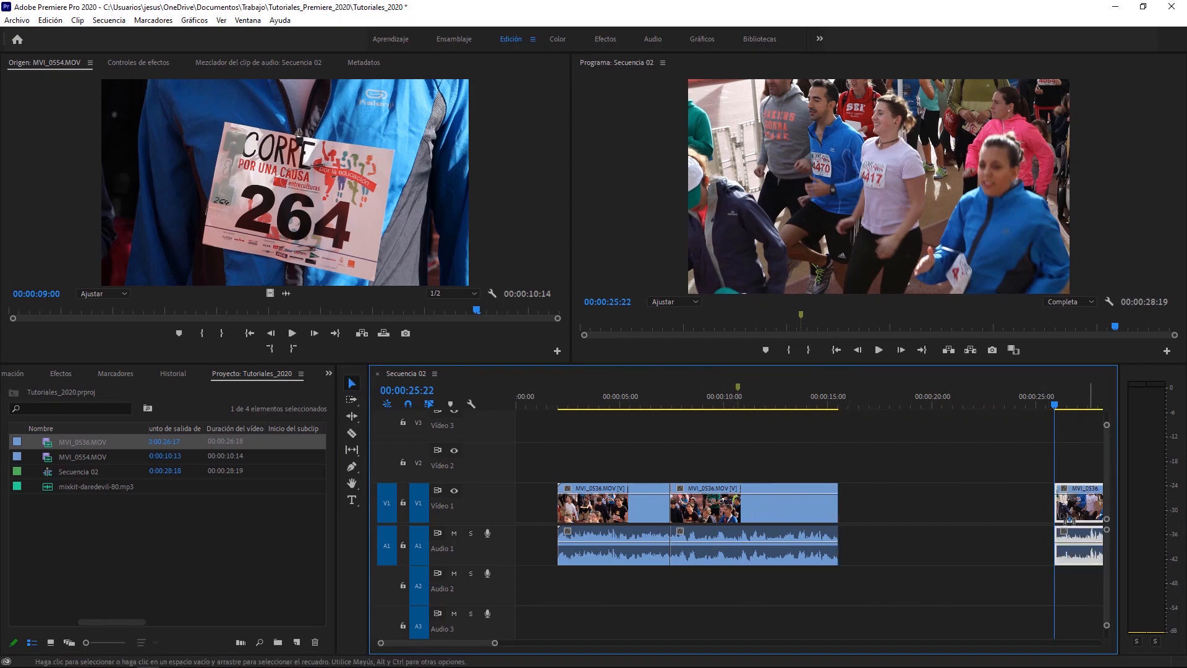
left_click_drag(1091, 516, 874, 515)
Trim the first segment's start to about 4 seconds and the last segment's end to about 17.5 seconds.
left_click_drag(581, 402, 707, 426)
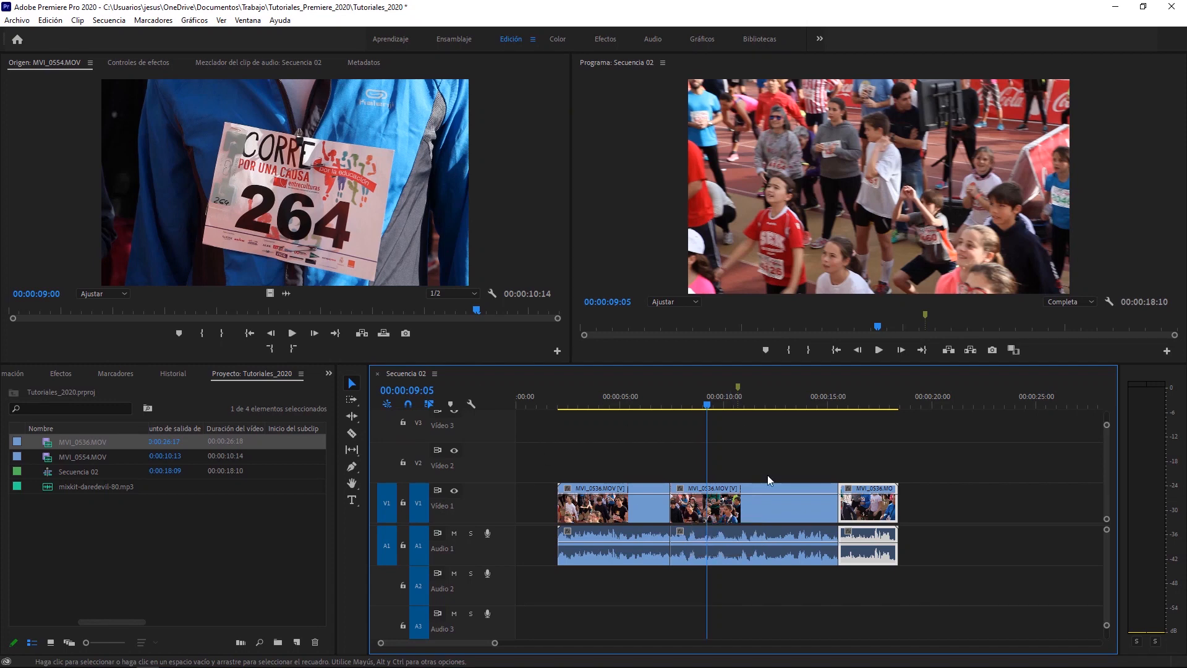
left_click_drag(569, 537, 593, 536)
left_click_drag(897, 525, 882, 525)
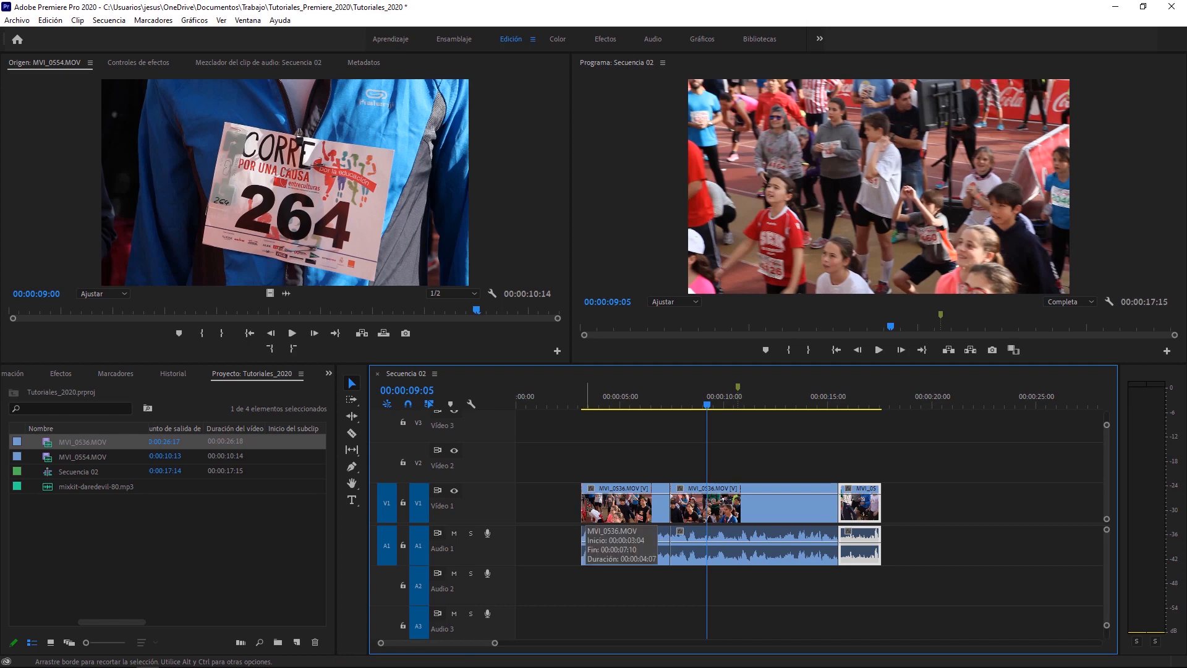
left_click_drag(582, 525, 596, 525)
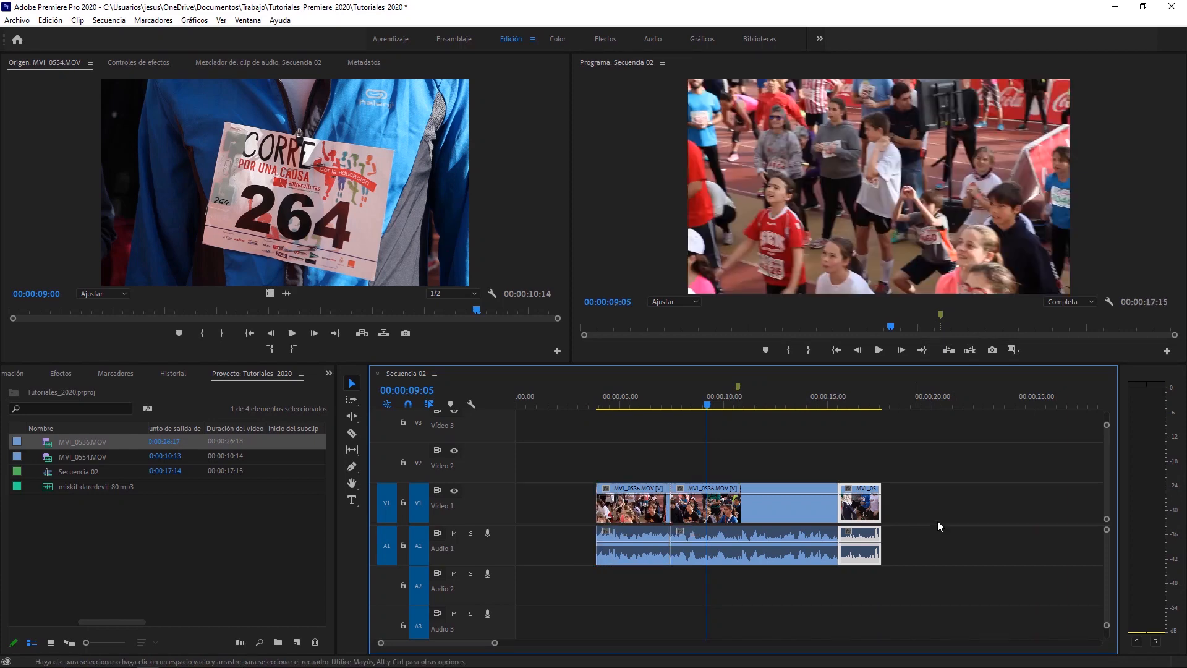
Move the segments after the first one on Video 1 to open a gap and close it again.
left_click_drag(671, 507, 758, 508)
left_click_drag(790, 447, 914, 592)
left_click_drag(828, 515, 740, 508)
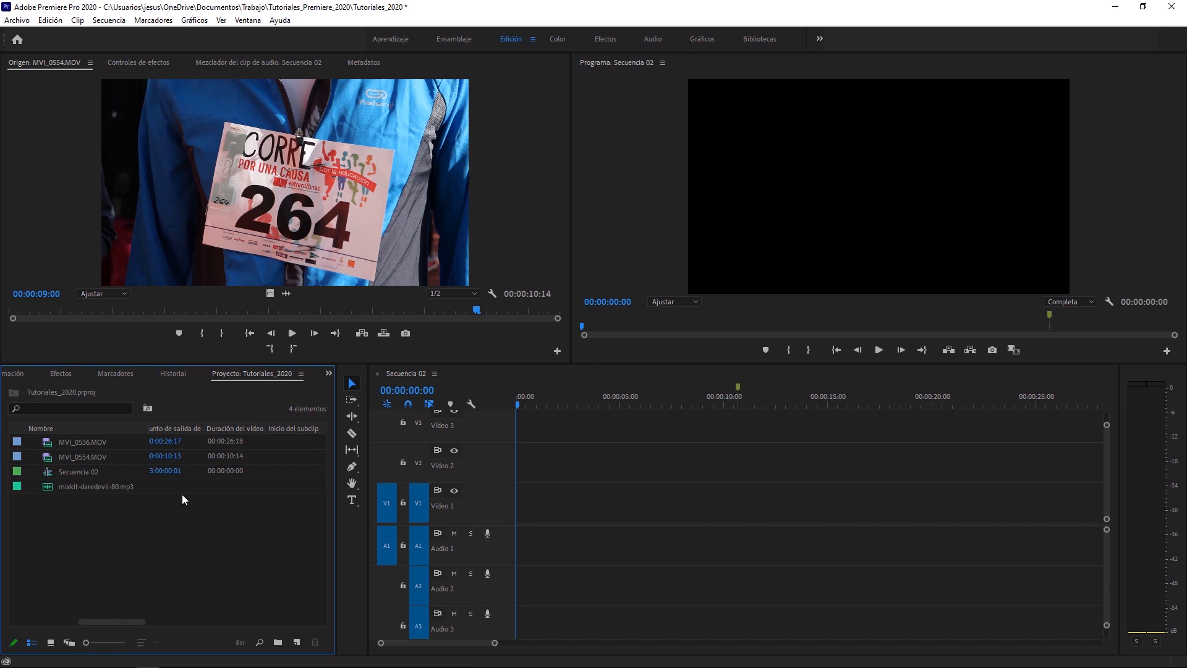
Load MVI_0536.MOV in the source monitor.
double_click(49, 455)
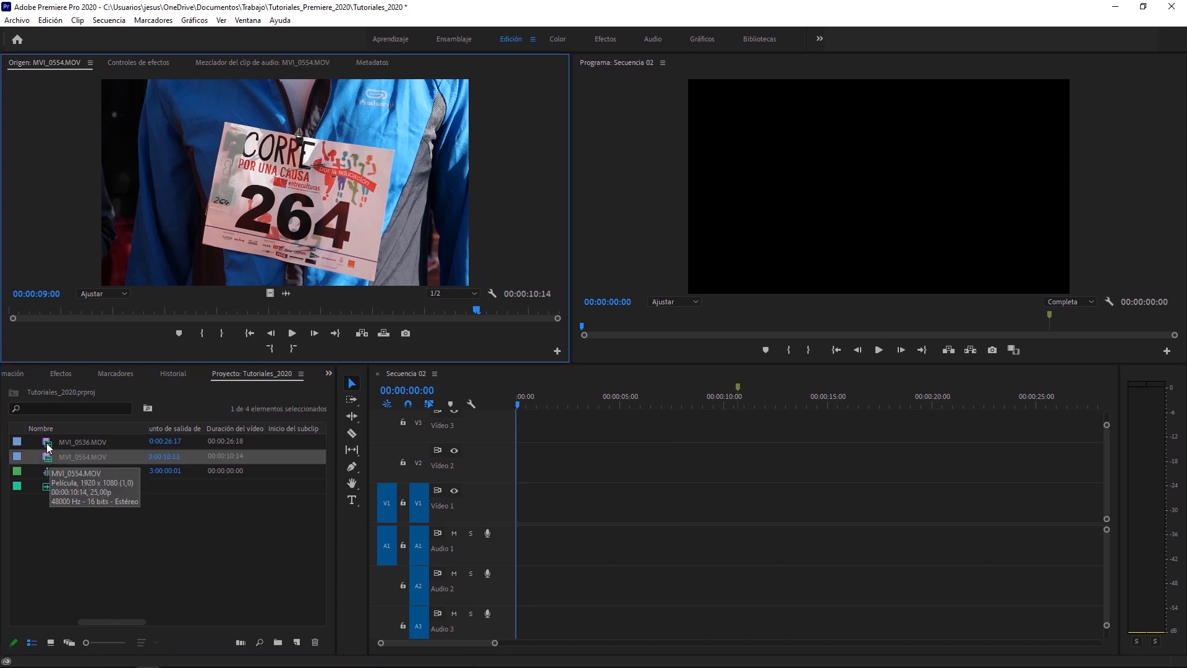
double_click(50, 441)
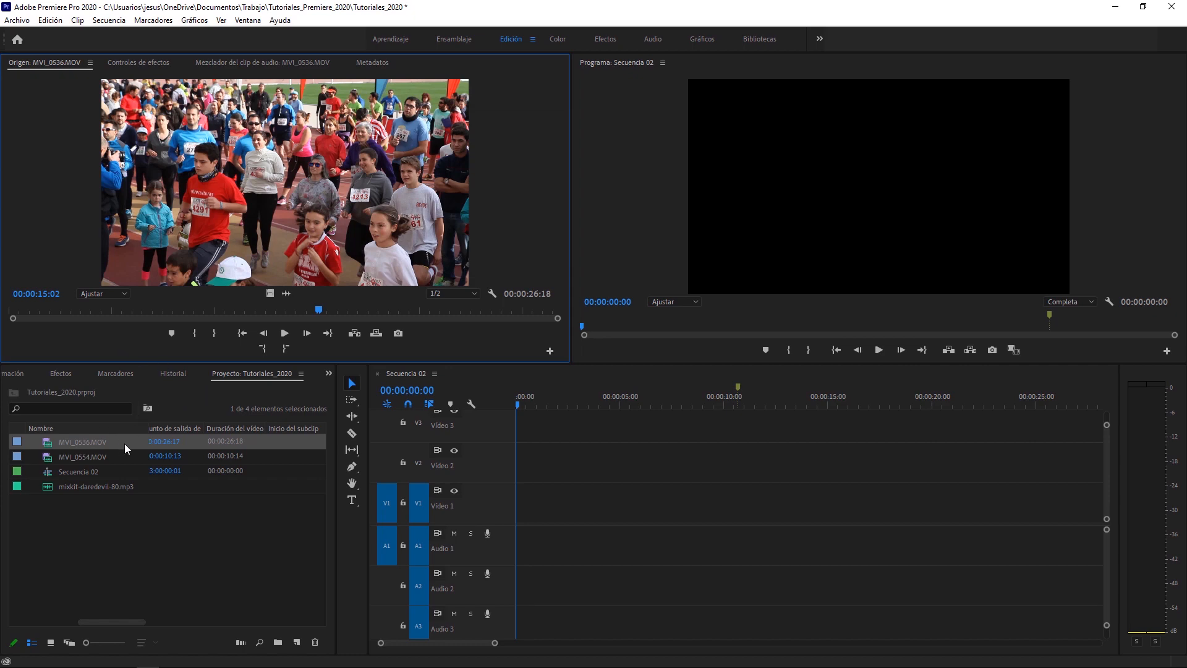
left_click_drag(50, 443, 532, 504)
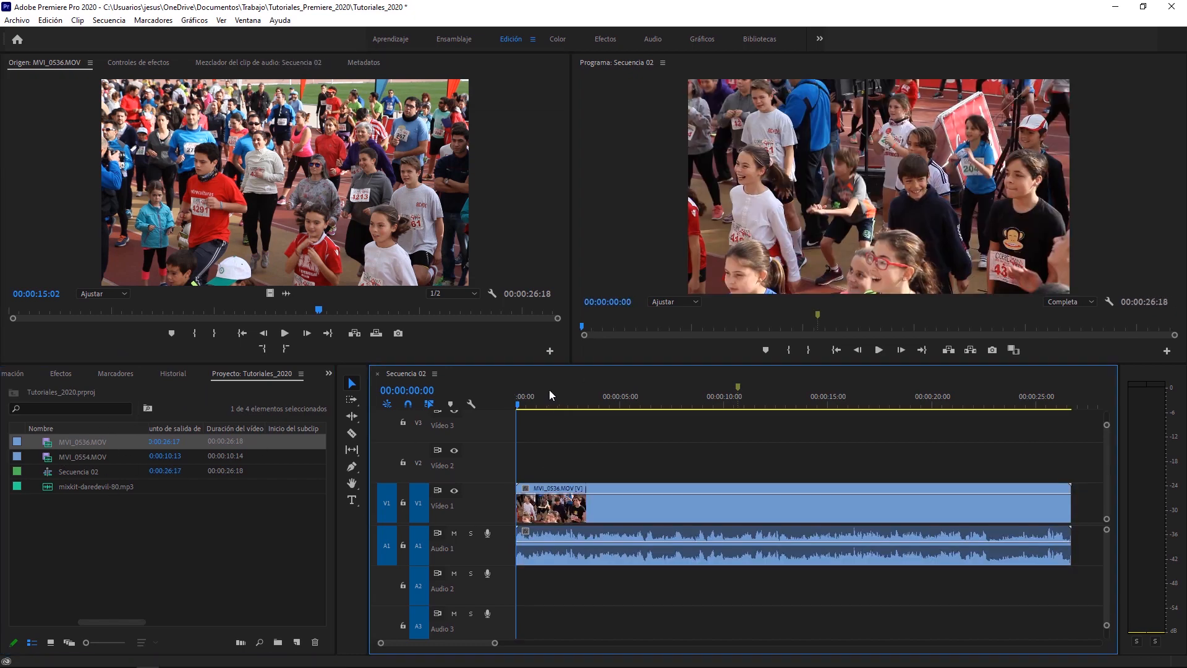
left_click_drag(550, 394, 713, 419)
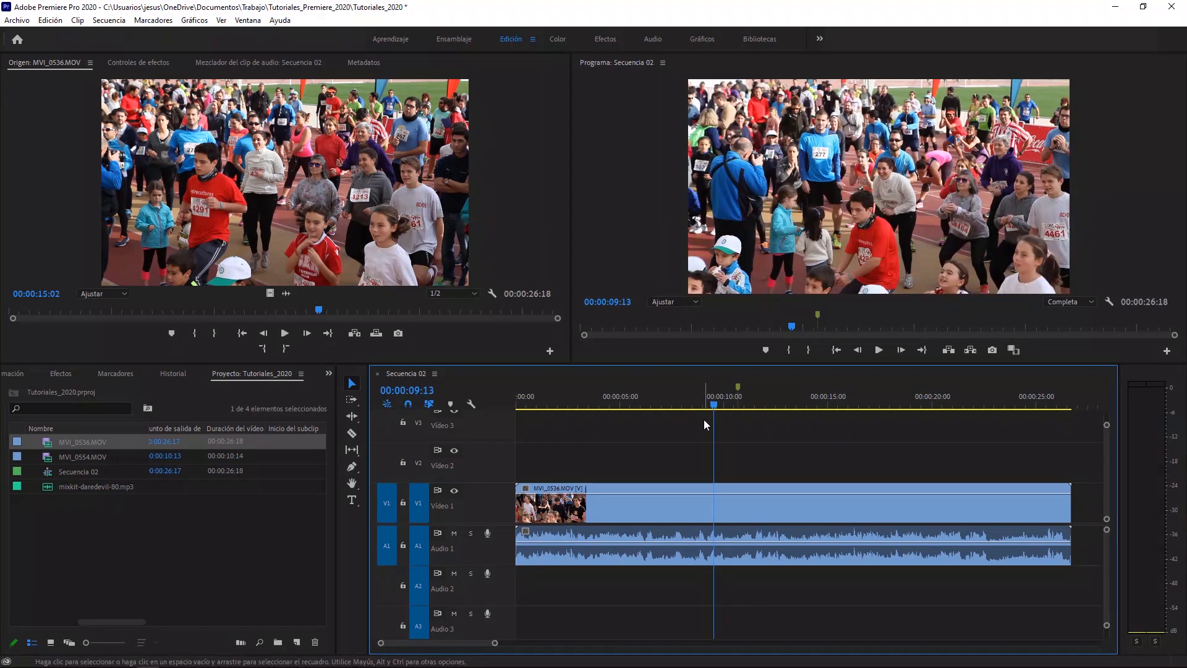
key("ctrl+z")
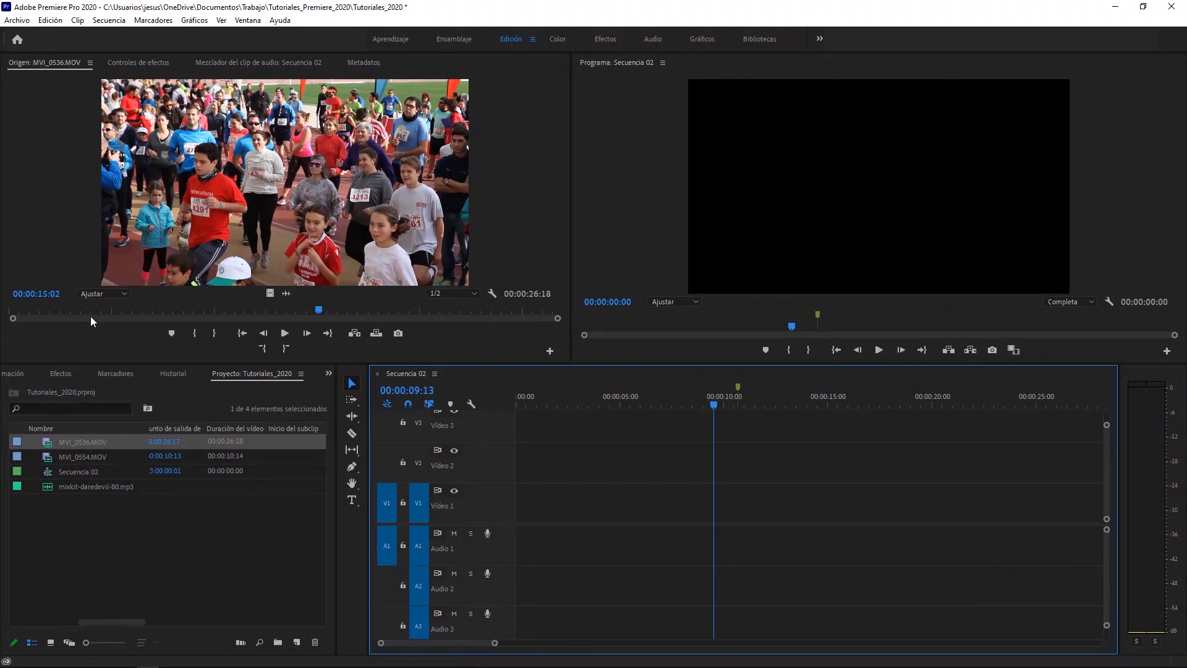
Play and scrub through MVI_0536.MOV in the source monitor to review its content up to 00:00:23:22.
left_click(64, 309)
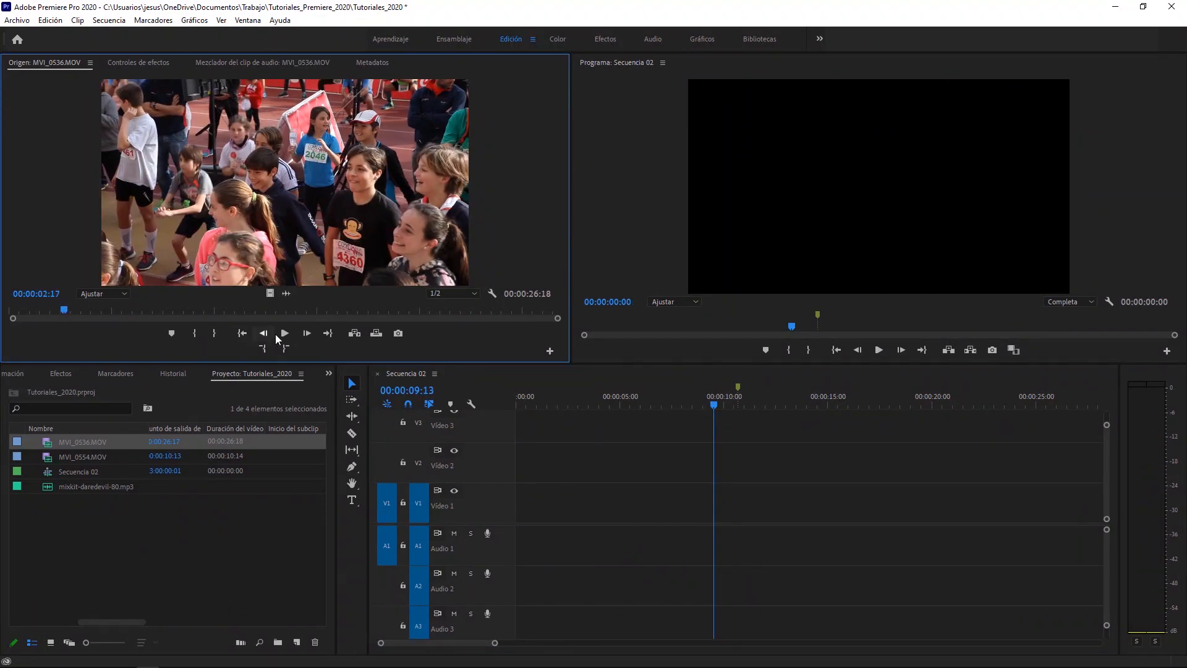
left_click(284, 334)
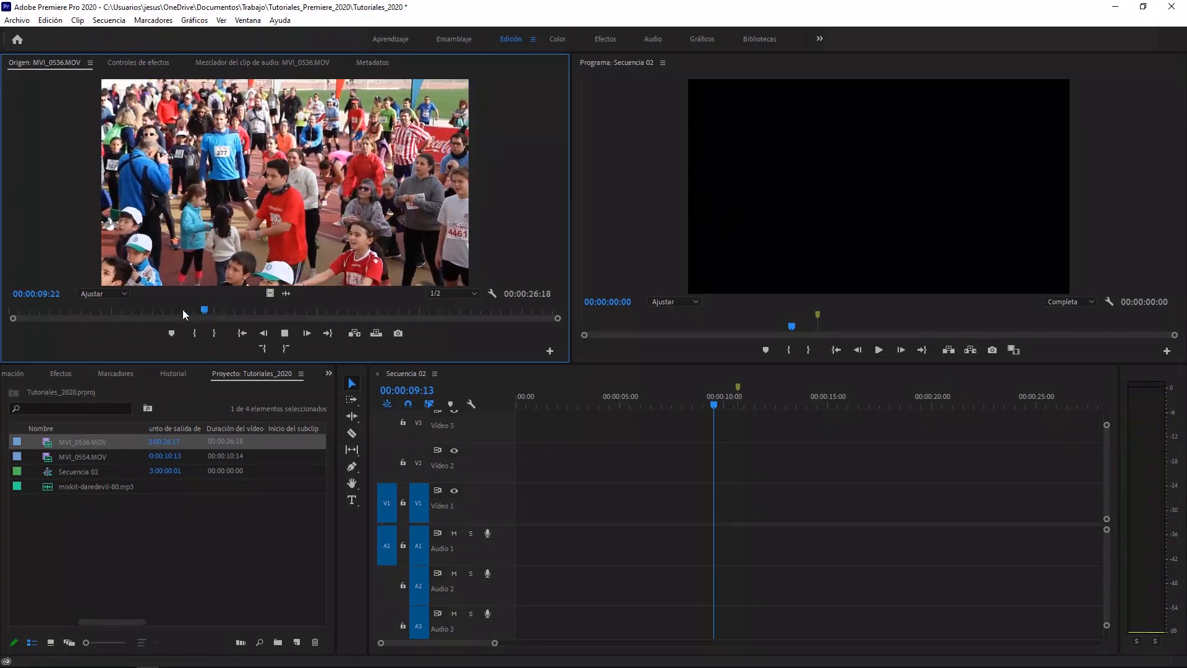
left_click(12, 311)
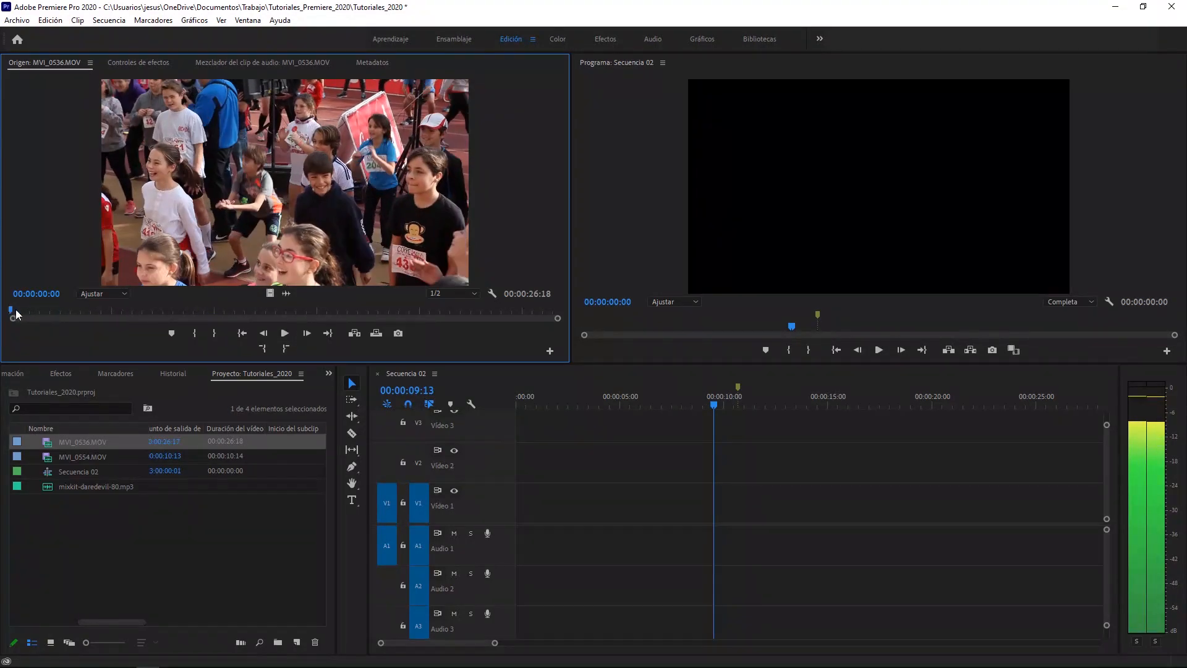
left_click_drag(17, 314, 143, 327)
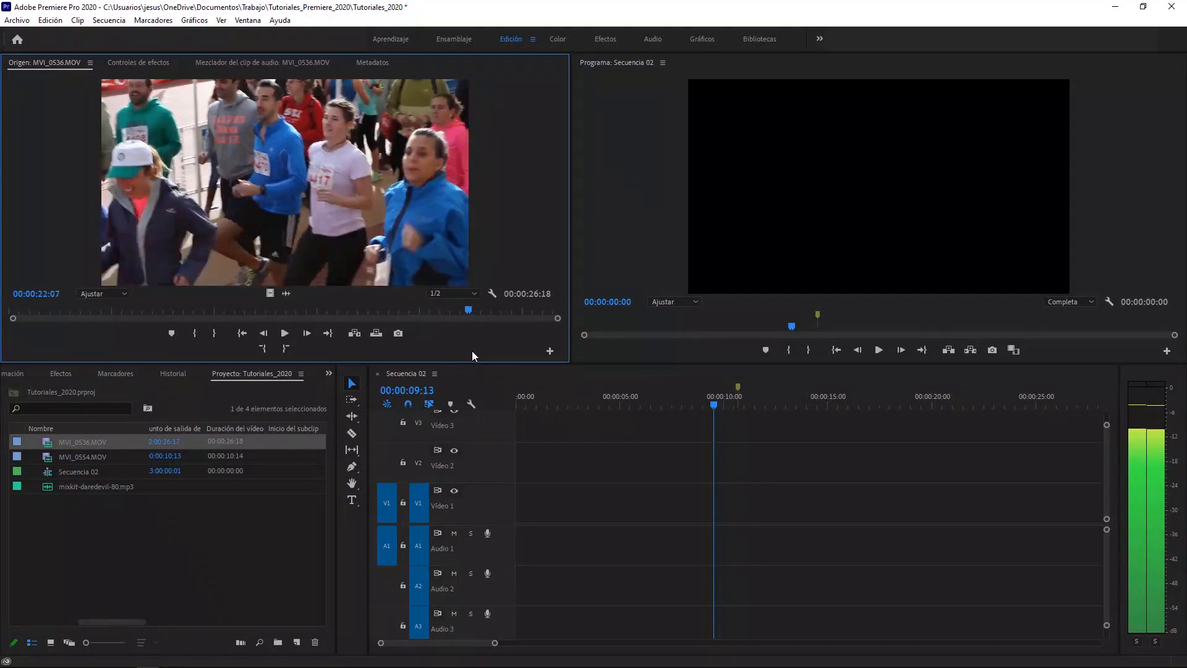
left_click_drag(487, 352, 493, 352)
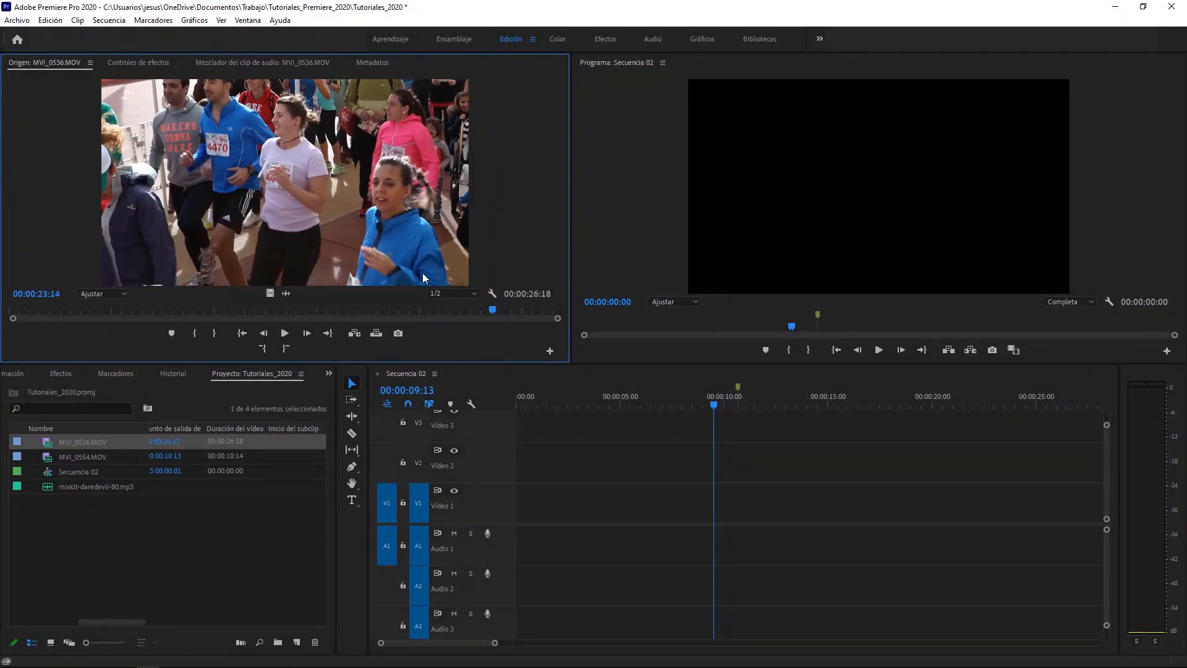
left_click(497, 310)
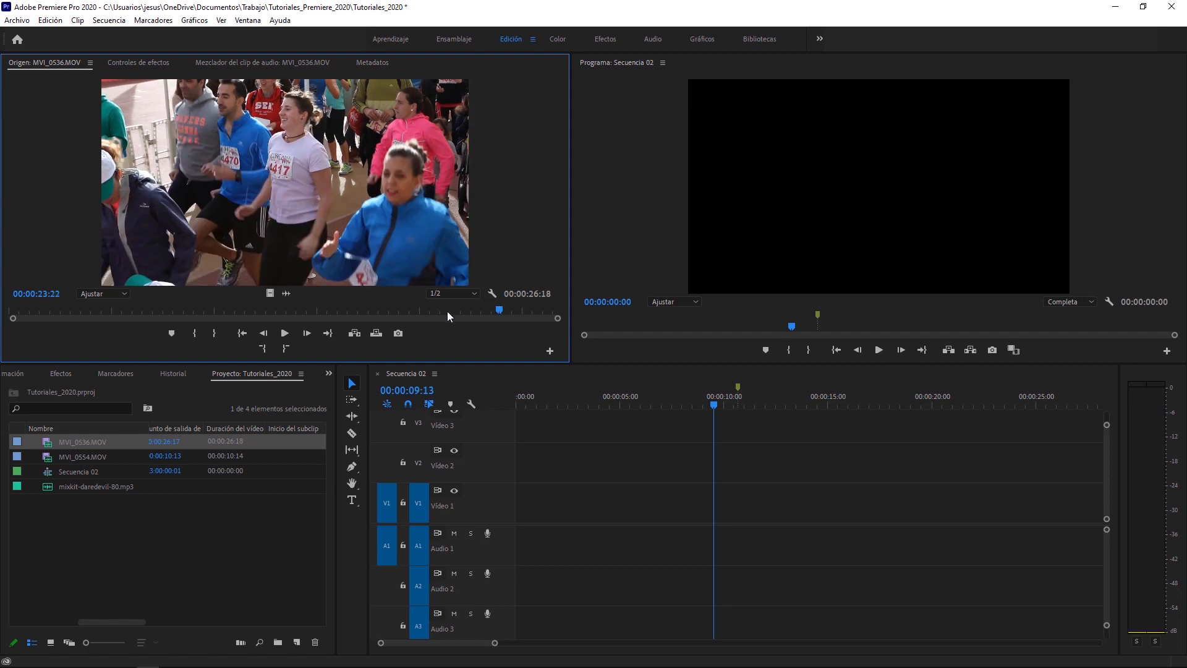
Mark an in point at 00:00:10:13 and an out point at 00:00:15:20 on MVI_0536.MOV in the source monitor.
left_click_drag(500, 313, 225, 311)
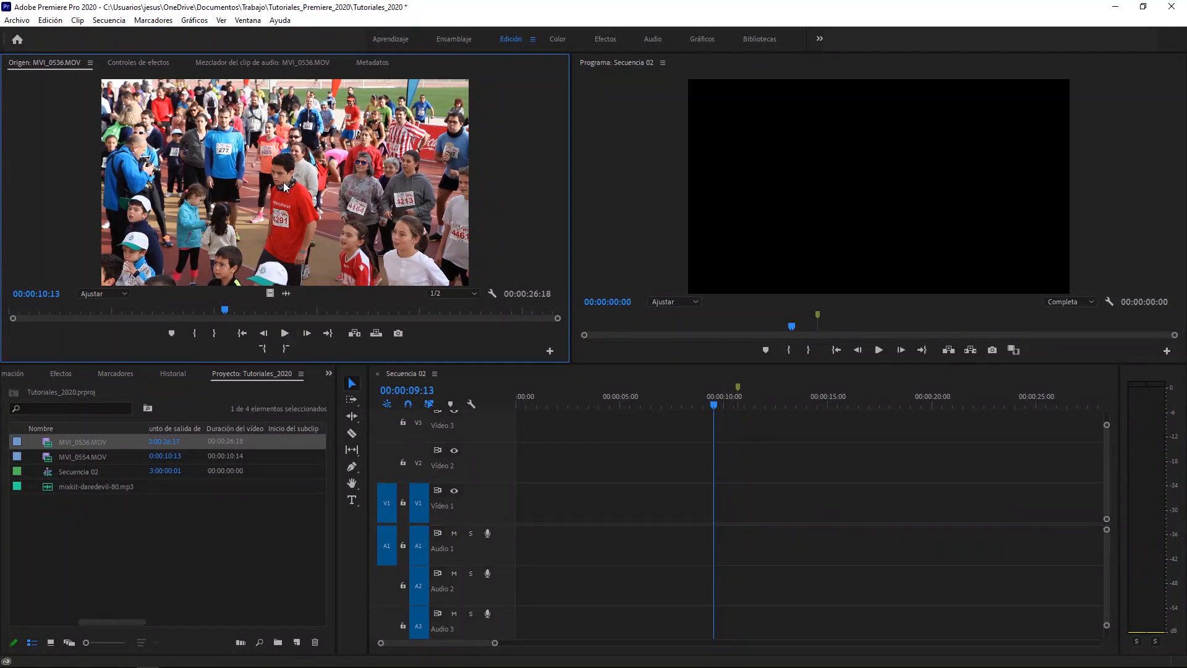
left_click(198, 335)
left_click_drag(233, 310, 333, 328)
left_click(222, 333)
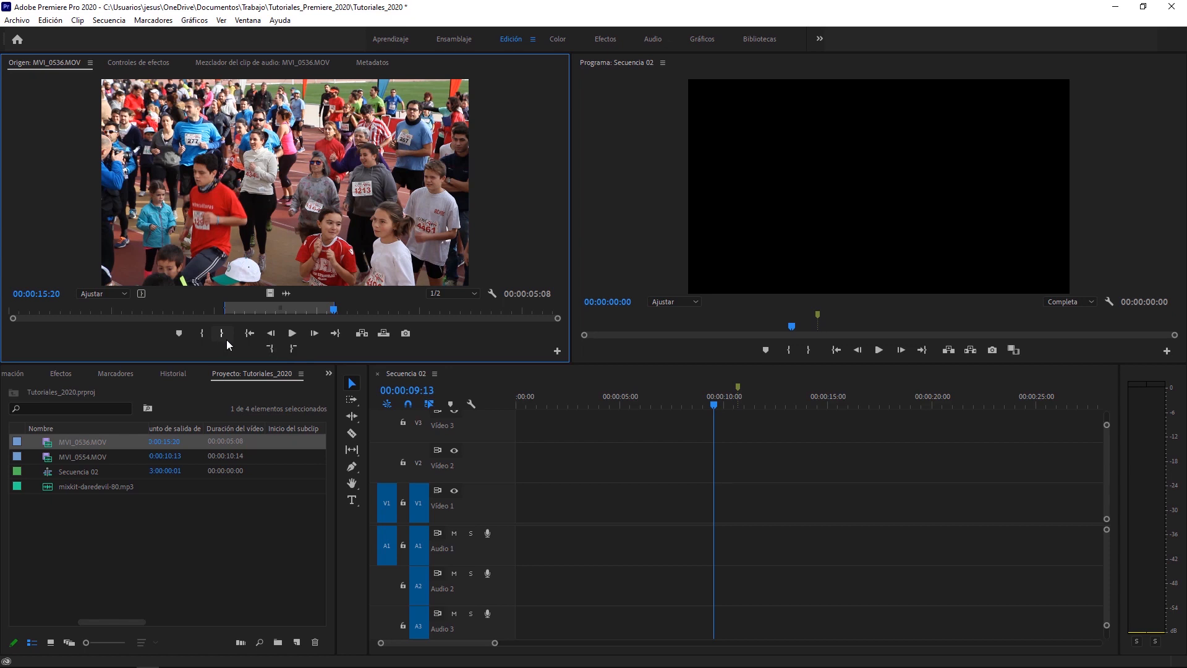
Examine the buttons available in the source monitor's button editor and cancel it.
left_click(557, 351)
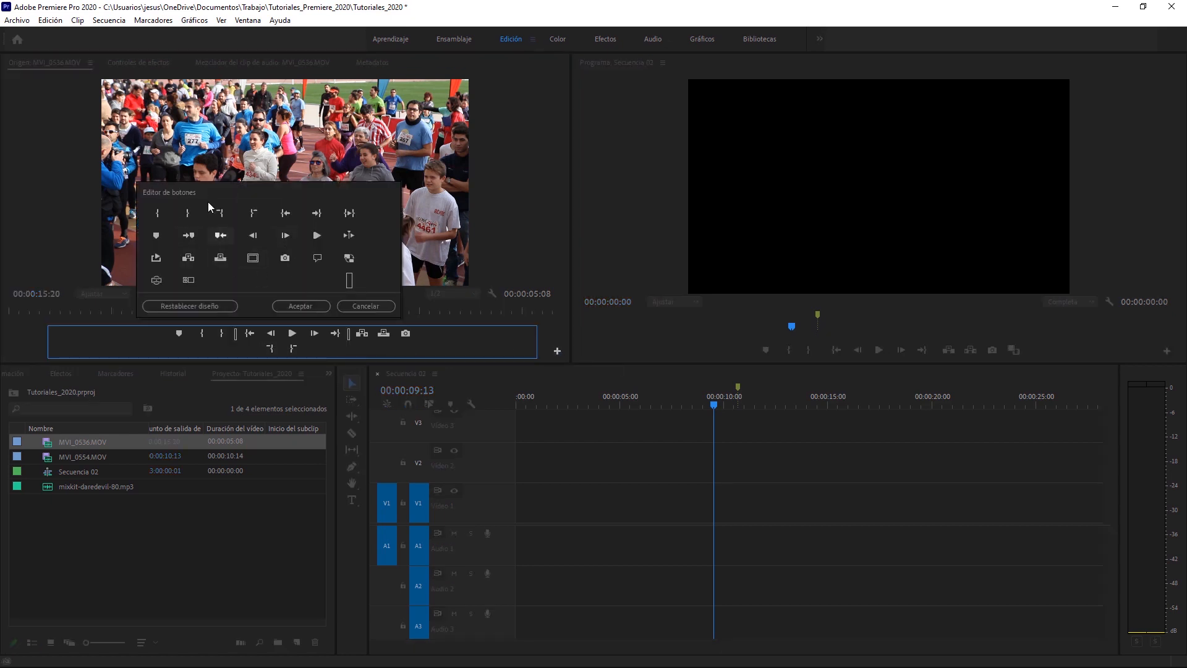
left_click(366, 306)
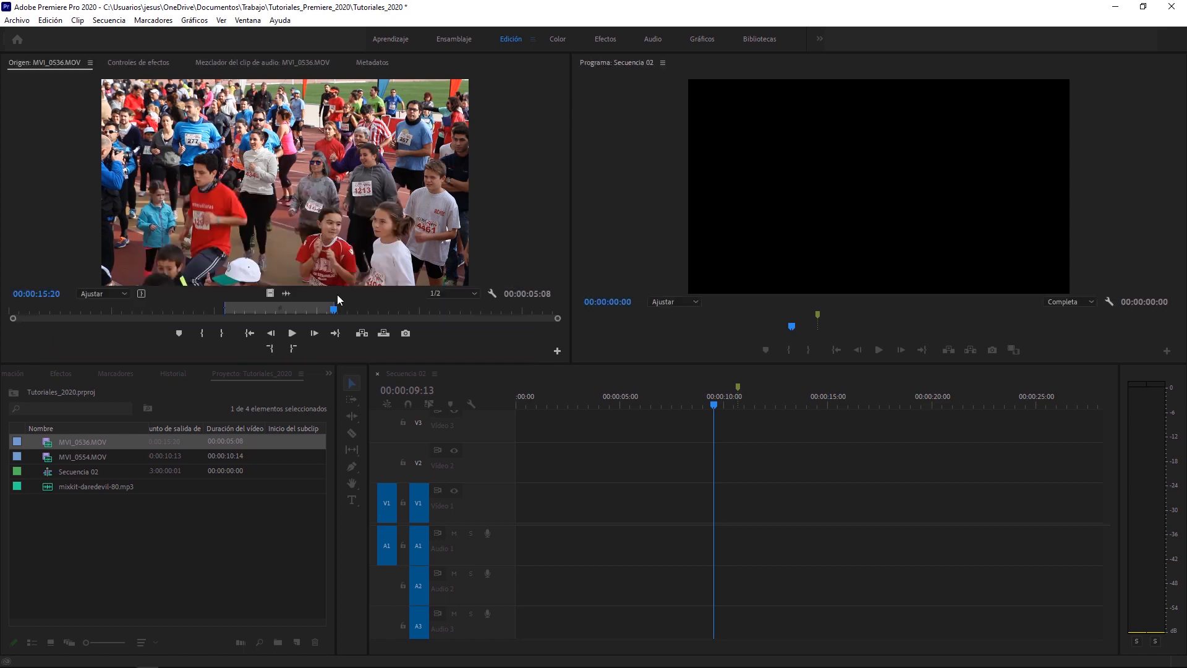
Clear the in and out points of MVI_0536.MOV and undo both removals.
left_click(271, 350)
left_click(291, 350)
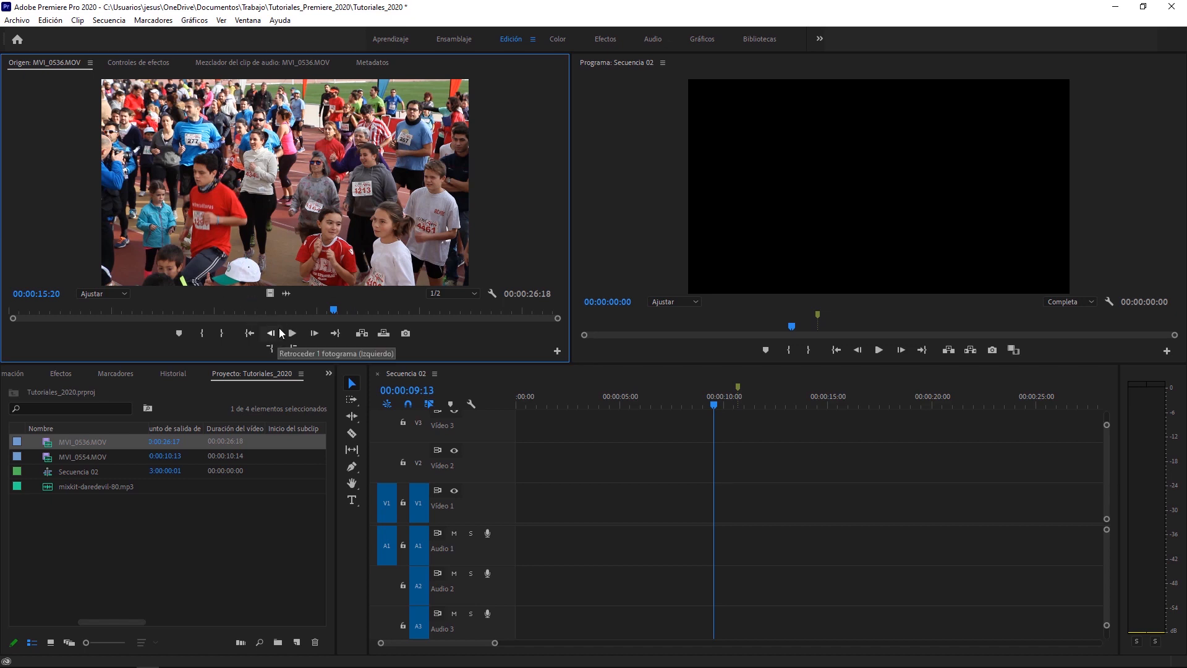
key("ctrl+z")
key("ctrl+z")
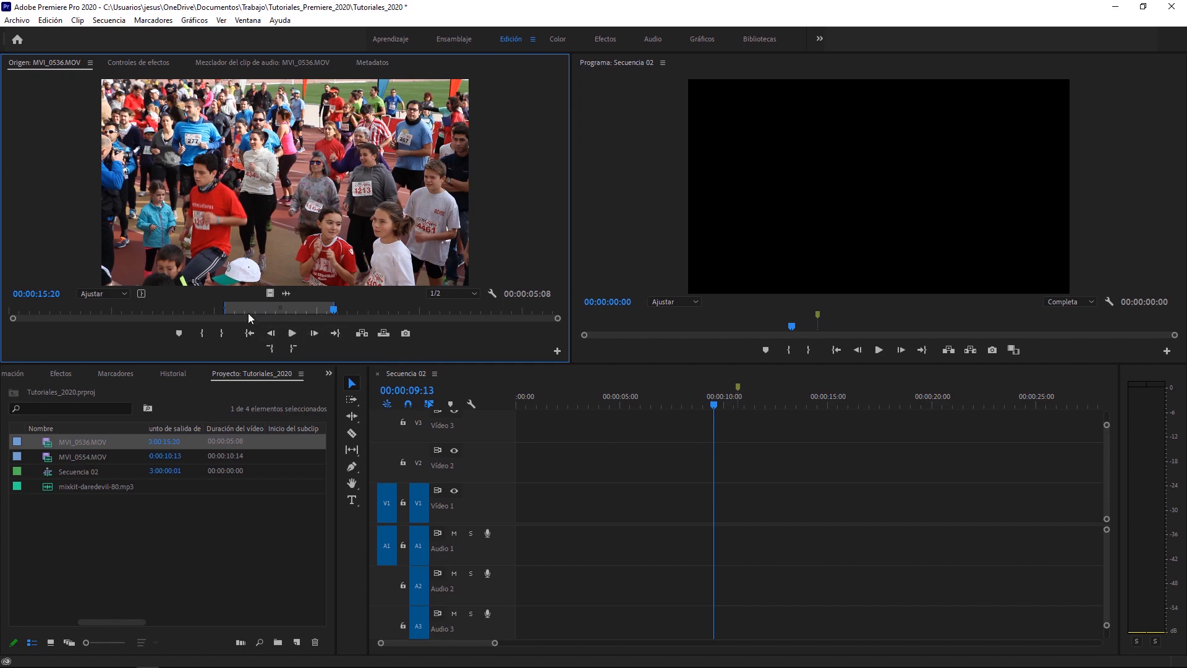
left_click_drag(255, 308, 245, 310)
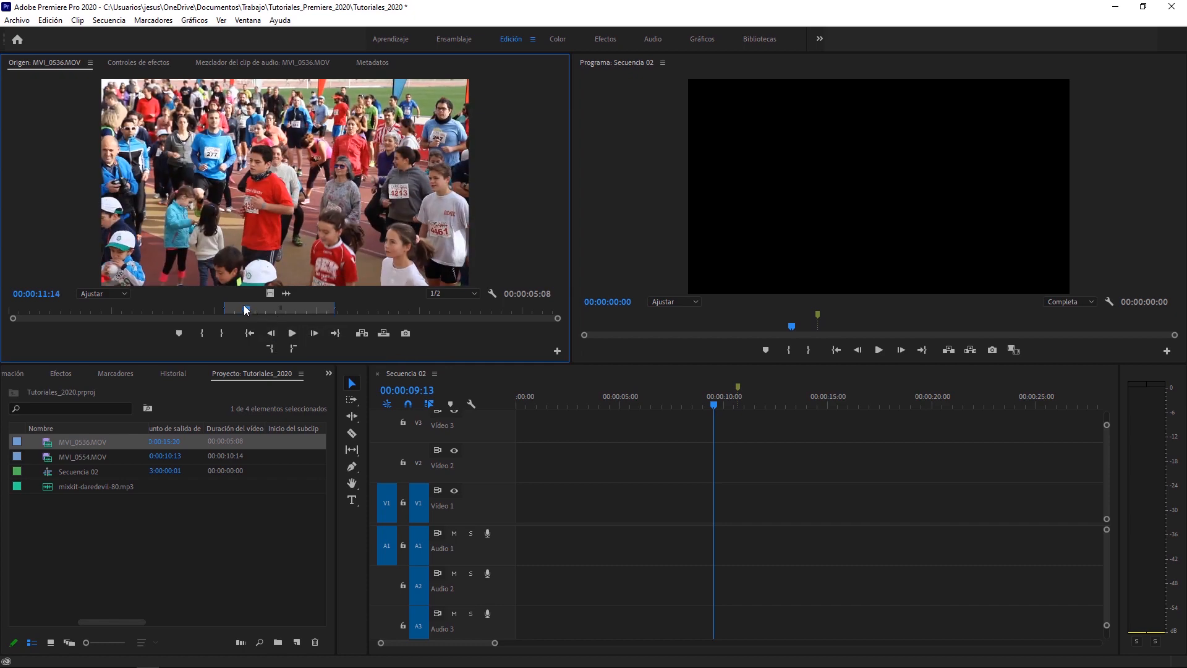
key("i")
key("ctrl+z")
Set the out point of MVI_0536.MOV to 00:00:14:22 and scrub through the marked range.
left_click(313, 311)
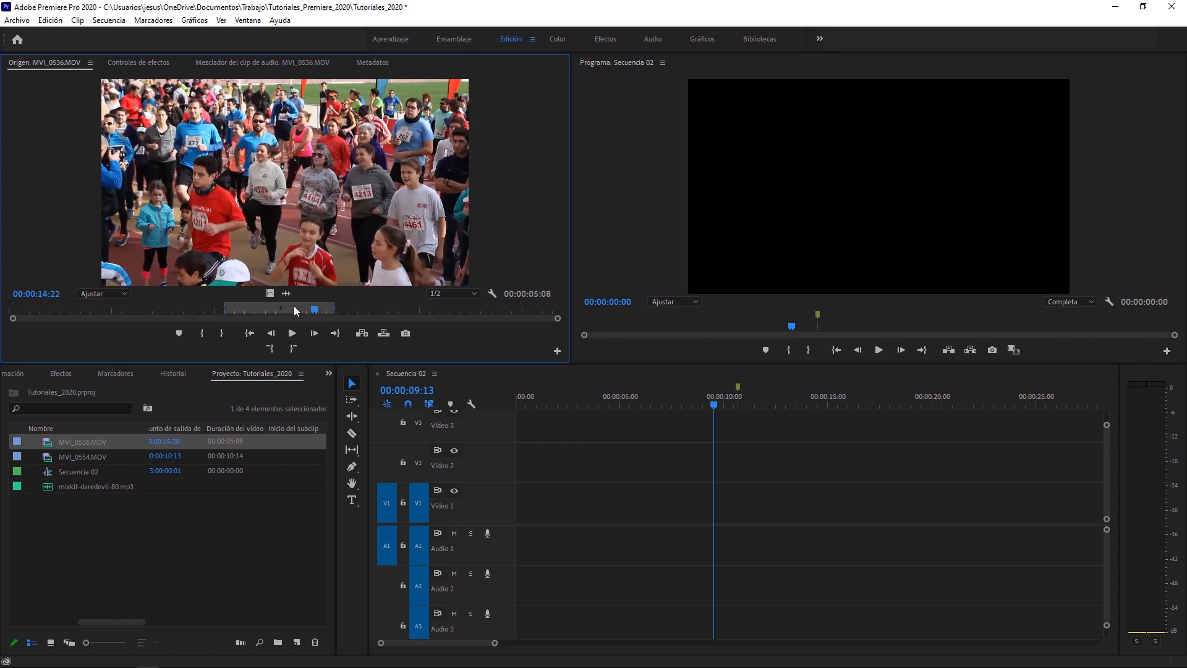
left_click(222, 334)
mouse_move(270, 307)
left_mouse_down()
mouse_move(304, 307)
mouse_move(209, 307)
mouse_move(259, 307)
left_mouse_up()
left_click_drag(236, 310, 271, 310)
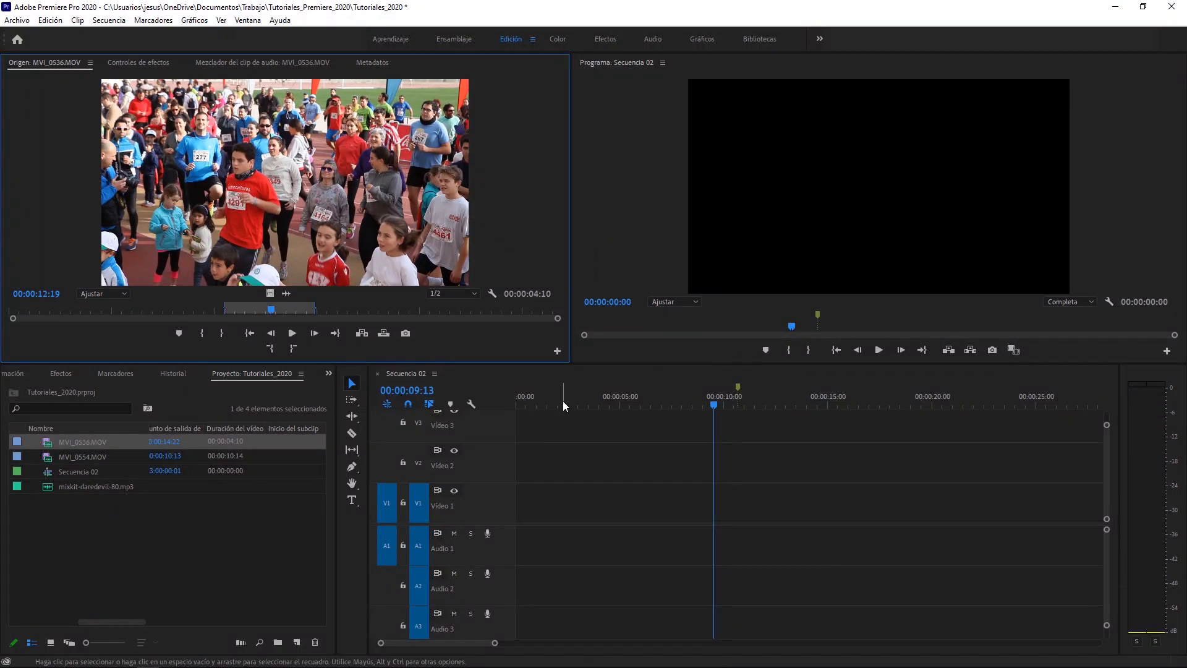
Return the playhead of Secuencia 02 to the start of the timeline at 00:00:00:00.
left_click(475, 394)
key("Home")
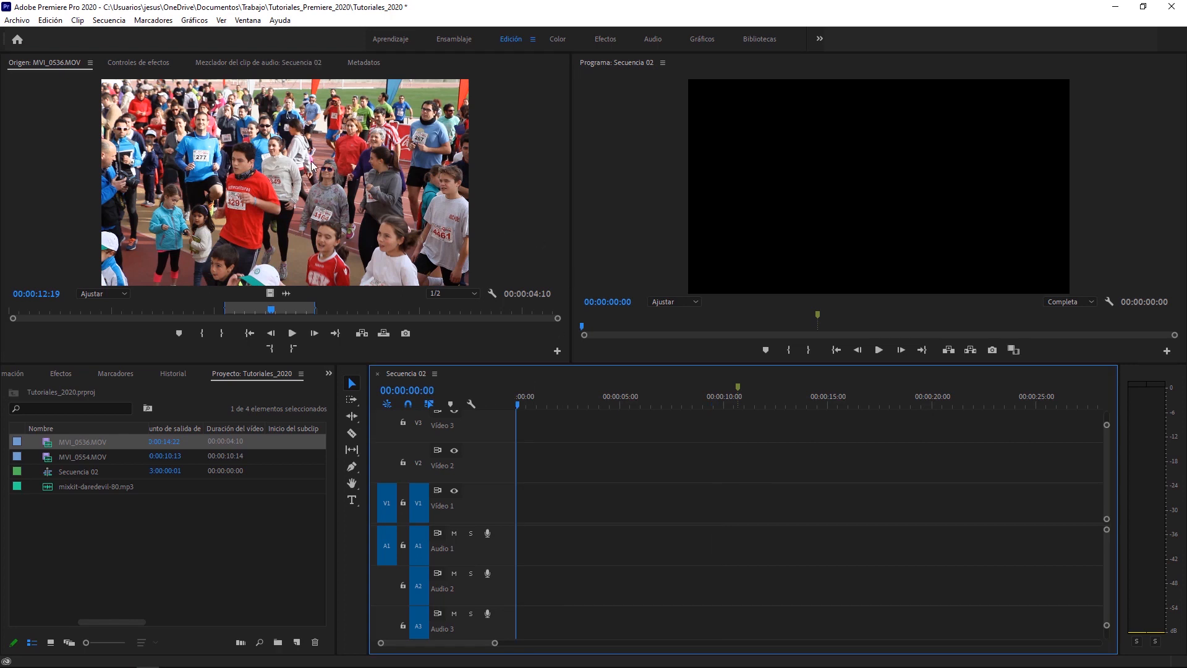
Place the marked range of MVI_0536.MOV with its audio at the start of Secuencia 02 on Video 1 and Audio 1, and move the playhead to 00:00:06:09.
left_click_drag(312, 164, 517, 514)
mouse_move(522, 406)
left_mouse_down()
mouse_move(623, 420)
mouse_move(488, 398)
mouse_move(617, 417)
mouse_move(504, 417)
left_mouse_up()
left_click(648, 405)
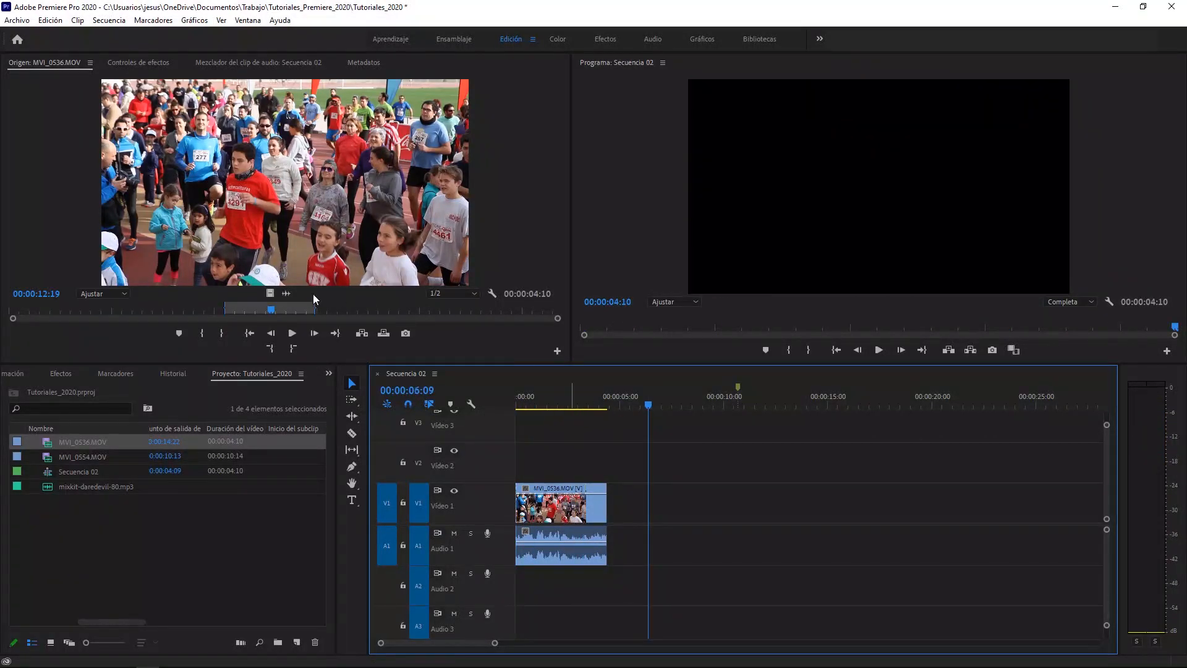
Add only the video of the marked MVI_0536.MOV range at 00:00:06:09 on Video 1 and only its audio at about 14 seconds on Audio 1.
left_click_drag(271, 294, 651, 504)
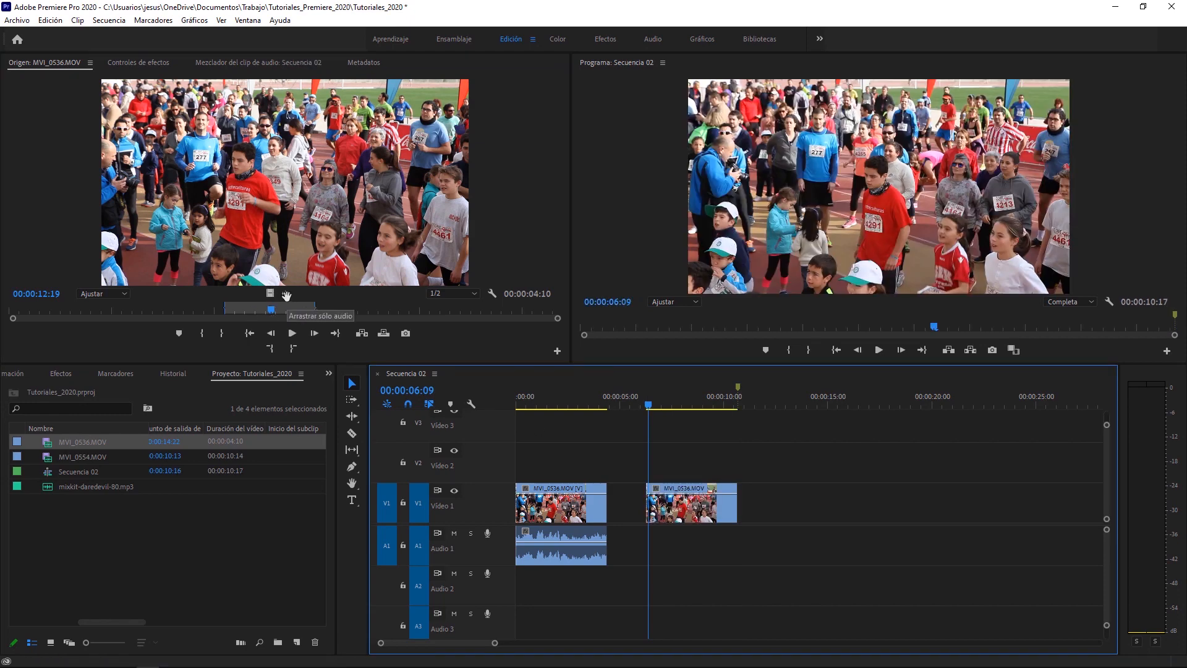
left_click_drag(286, 295, 811, 547)
left_click_drag(708, 405, 661, 413)
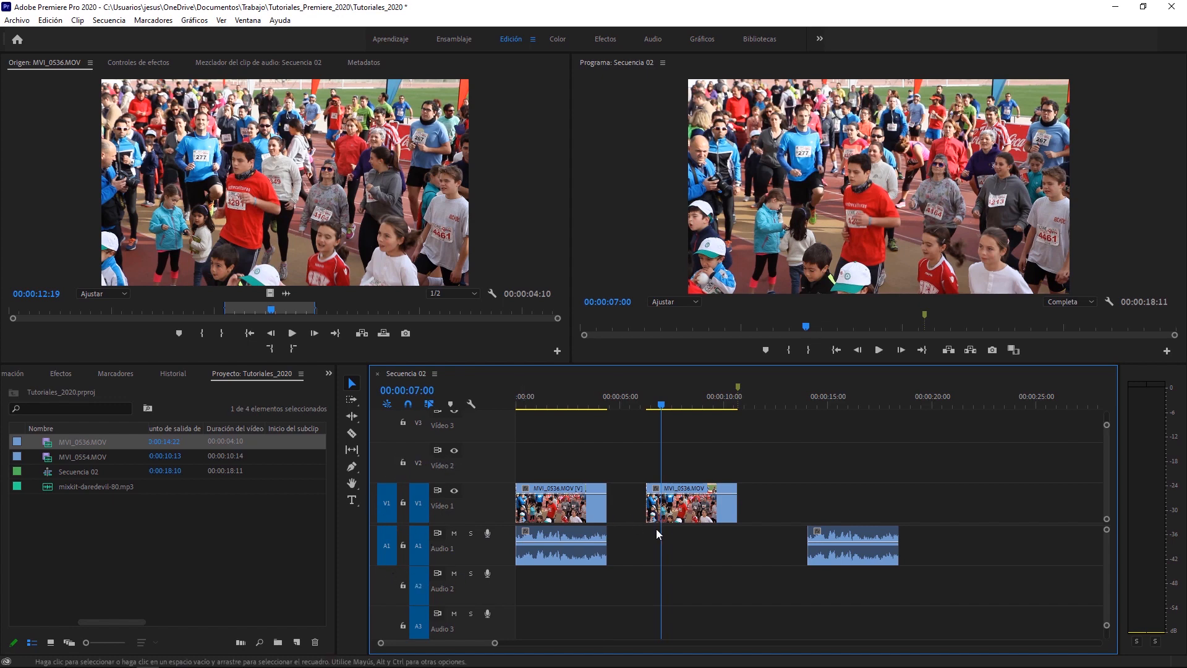
Delete the video-only and audio-only MVI_0536.MOV clips from Secuencia 02, keeping the complete clip at the start.
left_click(704, 514)
key("Delete")
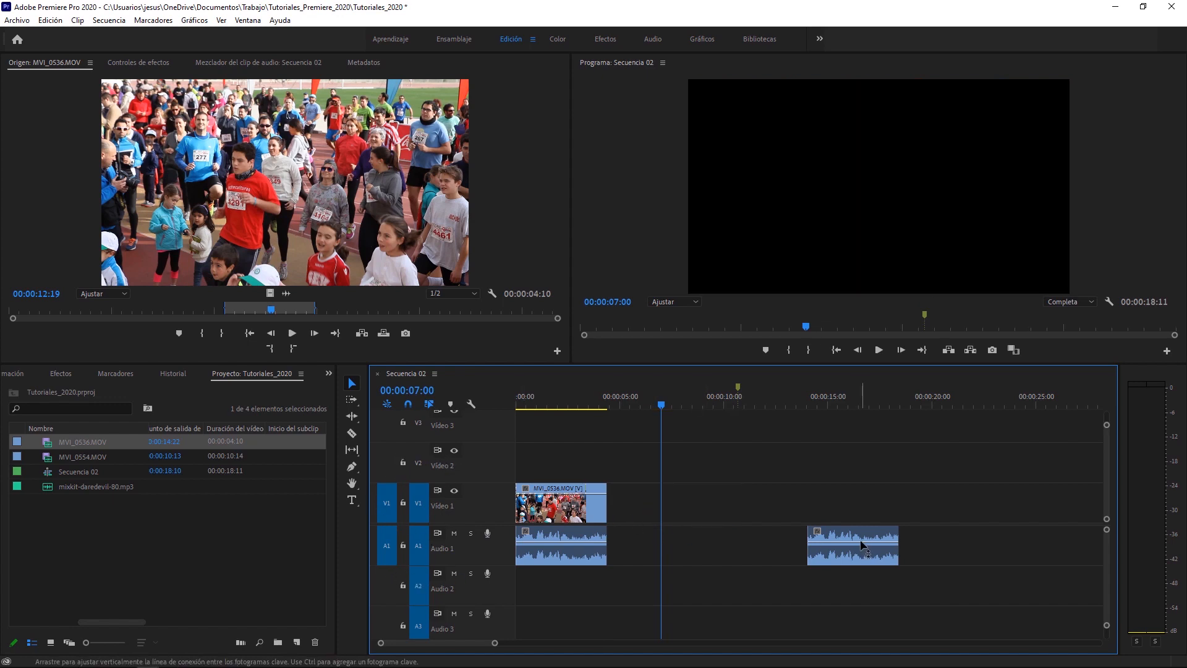
left_click(861, 545)
key("Delete")
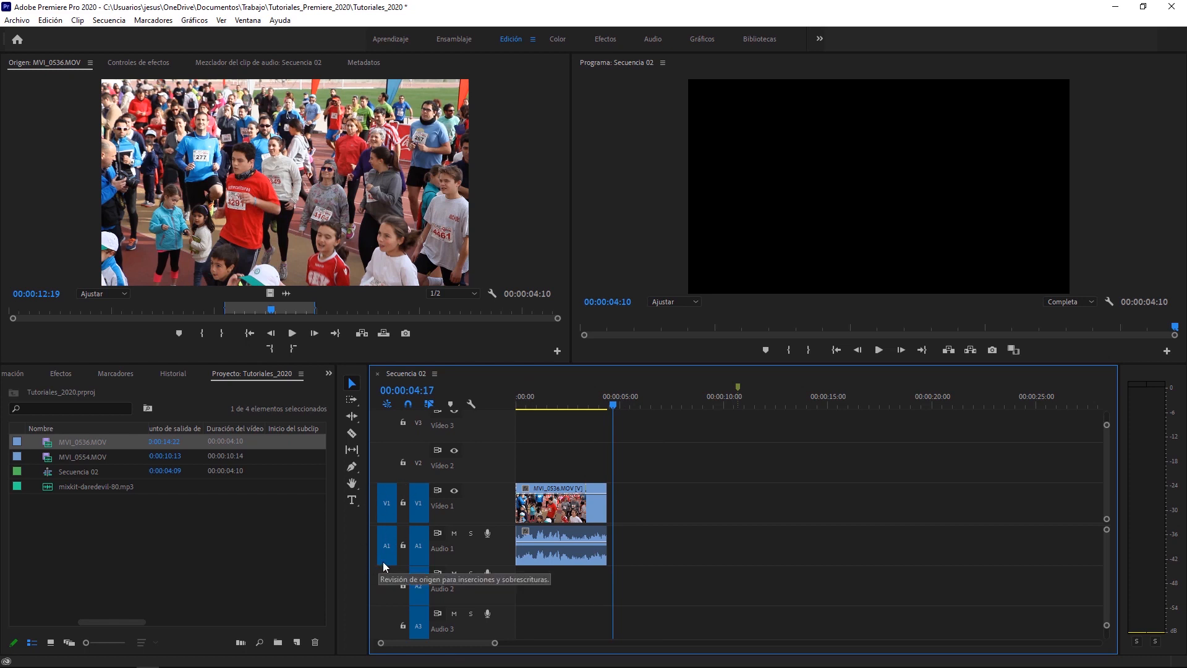
Select MVI_0536.MOV, MVI_0554.MOV and mixkit-daredevil-80.mp3 in turn to compare which source track indicators the timeline offers for each.
left_click(194, 532)
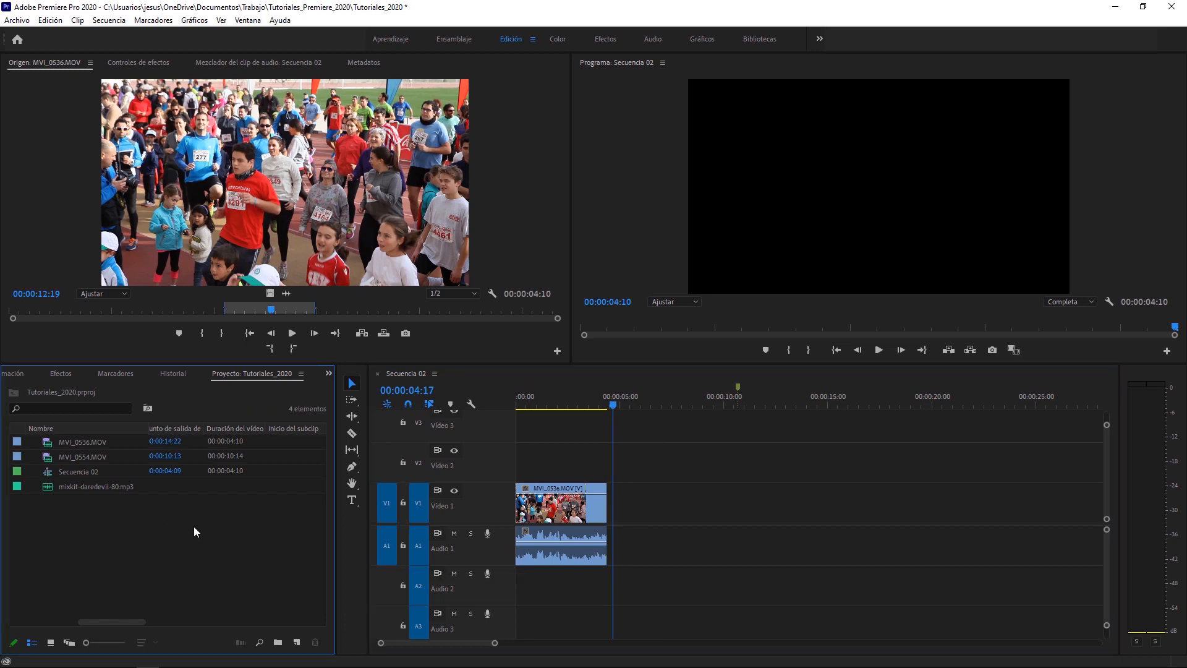
left_click(40, 441)
left_click(47, 458)
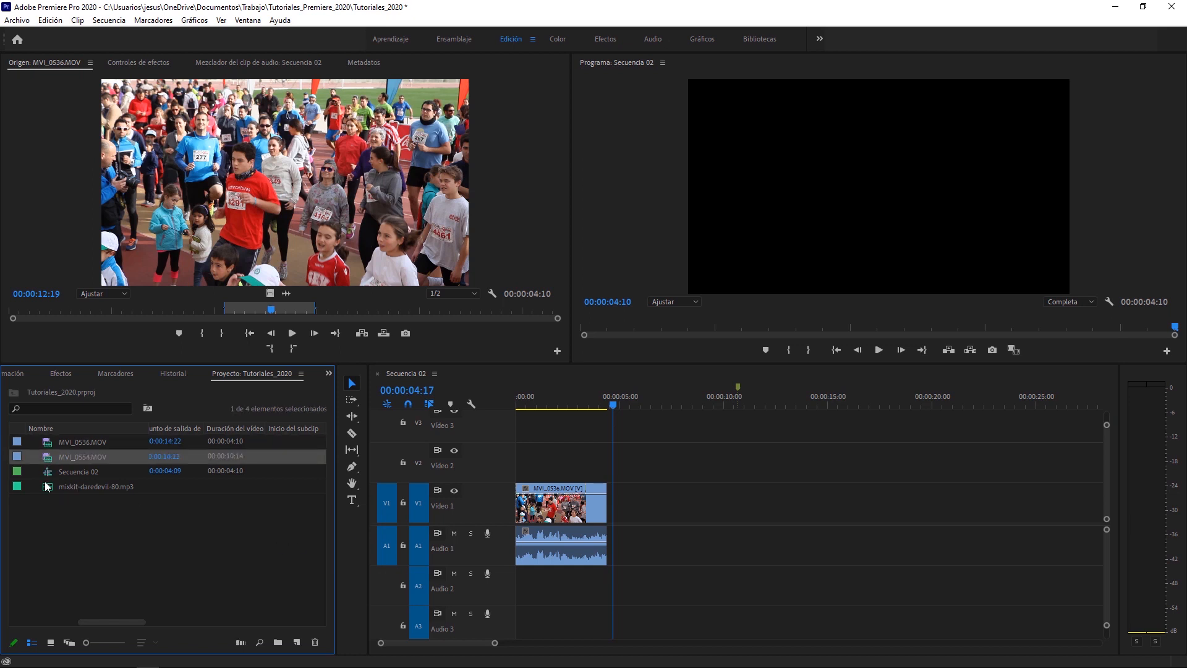
left_click(46, 485)
left_click(47, 459)
left_click(57, 487)
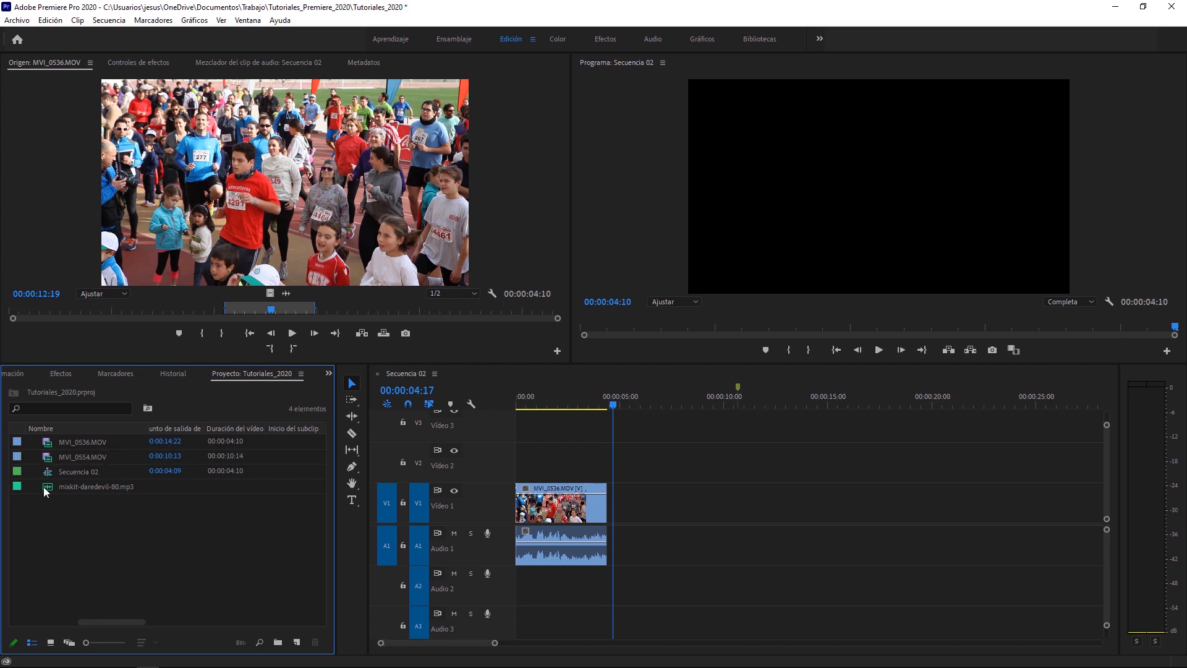
left_click(43, 487)
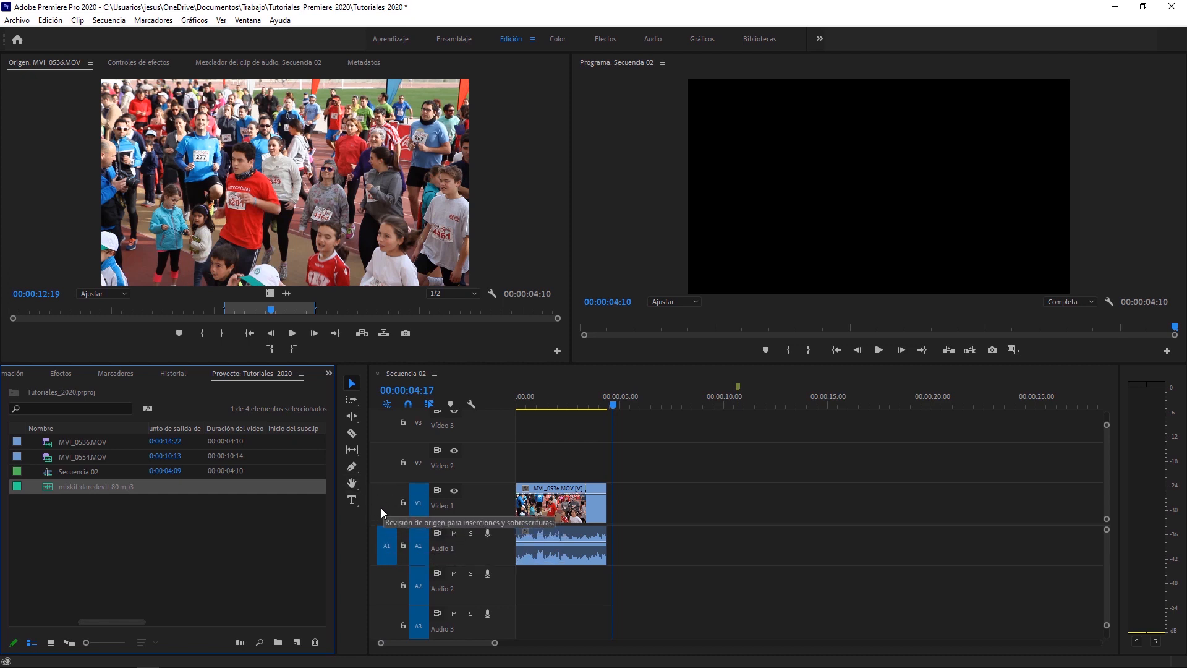
key("Up")
key("Up")
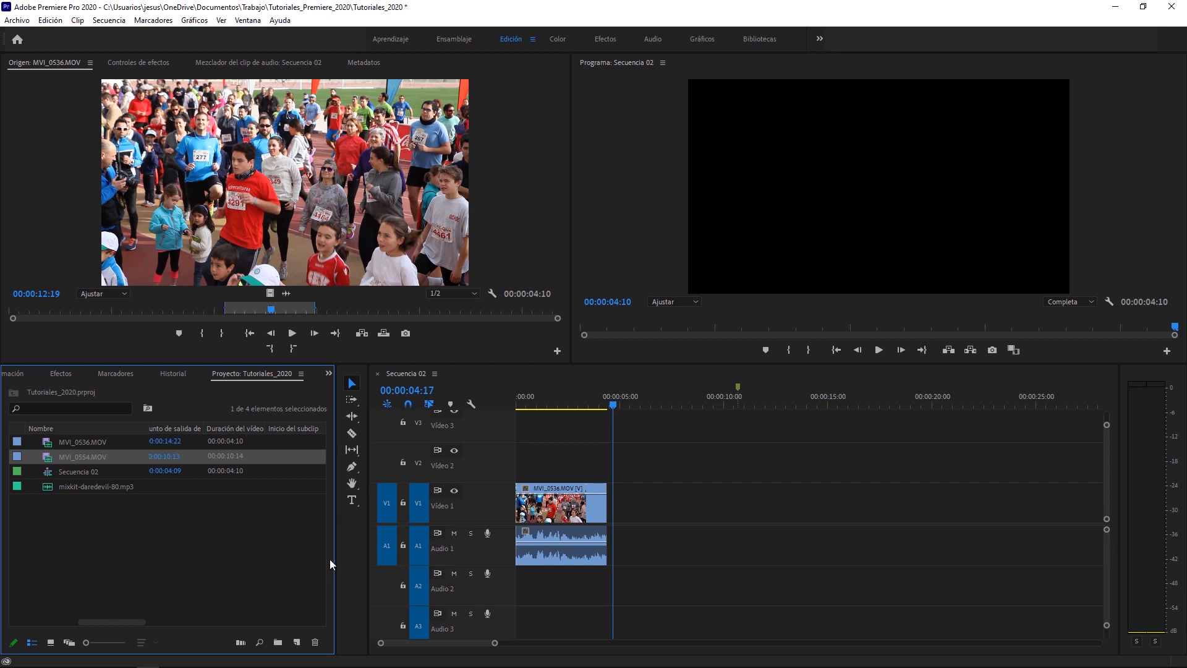
Turn off the V1 source patch and place only the audio of MVI_0554.MOV on Audio 1 at about 7 seconds.
left_click(383, 503)
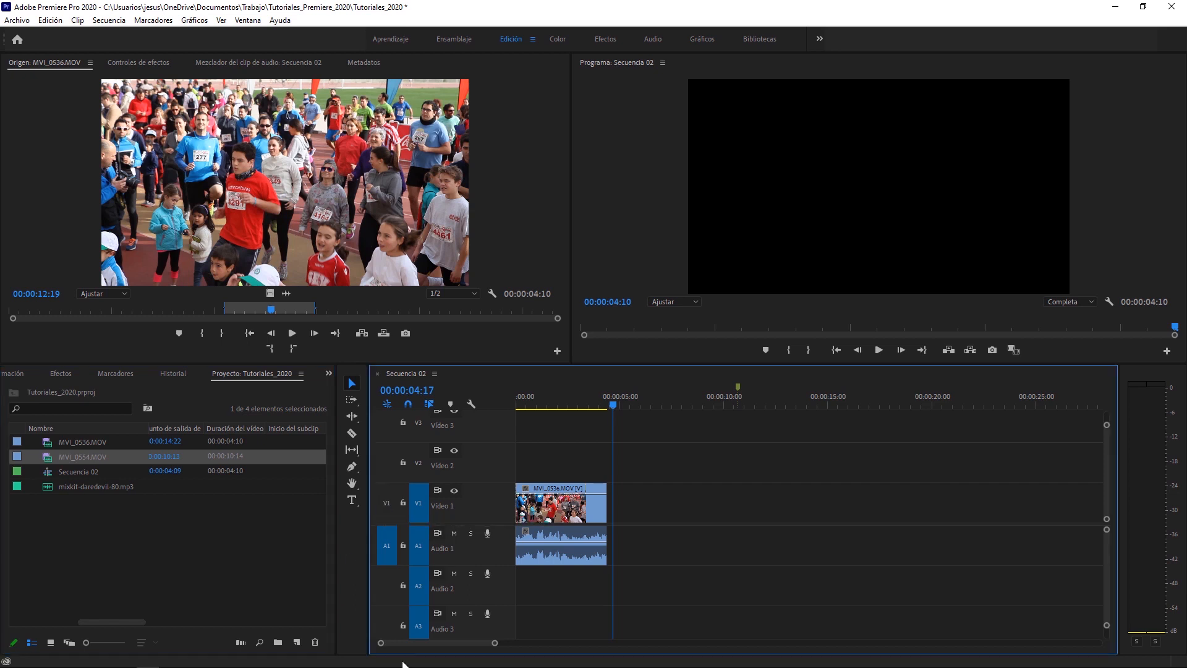
left_click(383, 504)
left_click(48, 463)
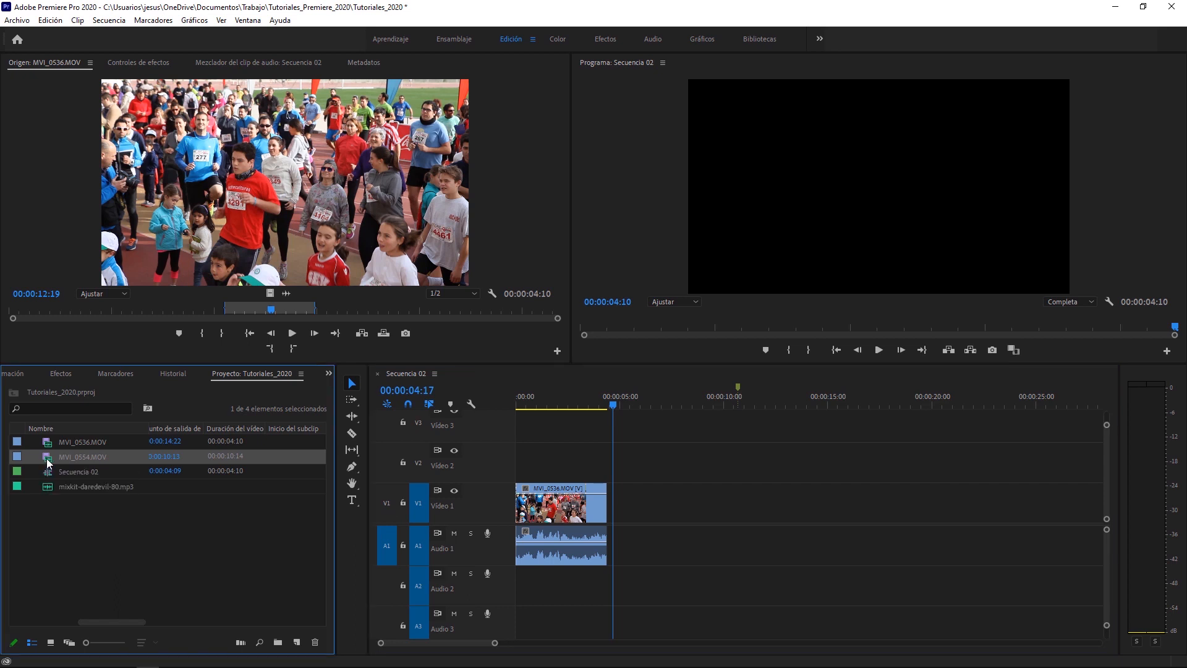
left_click_drag(48, 462, 672, 537)
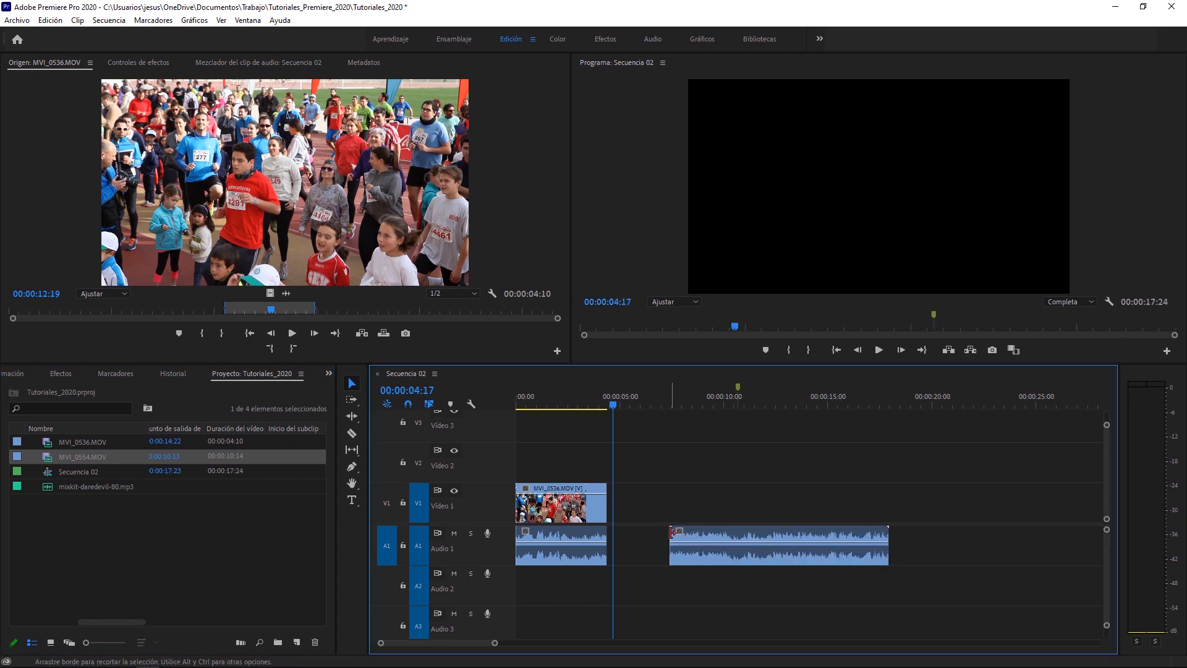
Place only the video of MVI_0554.MOV on Video 1 at about 18 seconds, with the V1 source patch on and A1 off, and turn A1 back on.
left_click(384, 503)
left_click(391, 537)
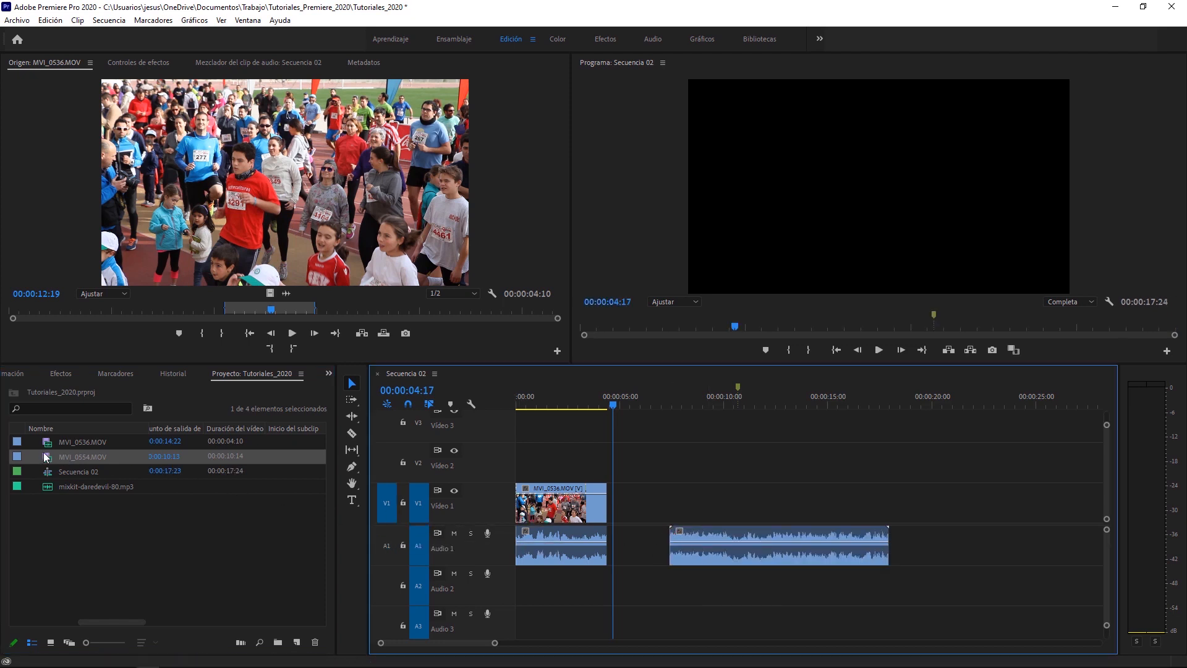
left_click(47, 458)
left_click_drag(47, 458, 901, 507)
left_click_drag(923, 399, 829, 399)
left_click(386, 544)
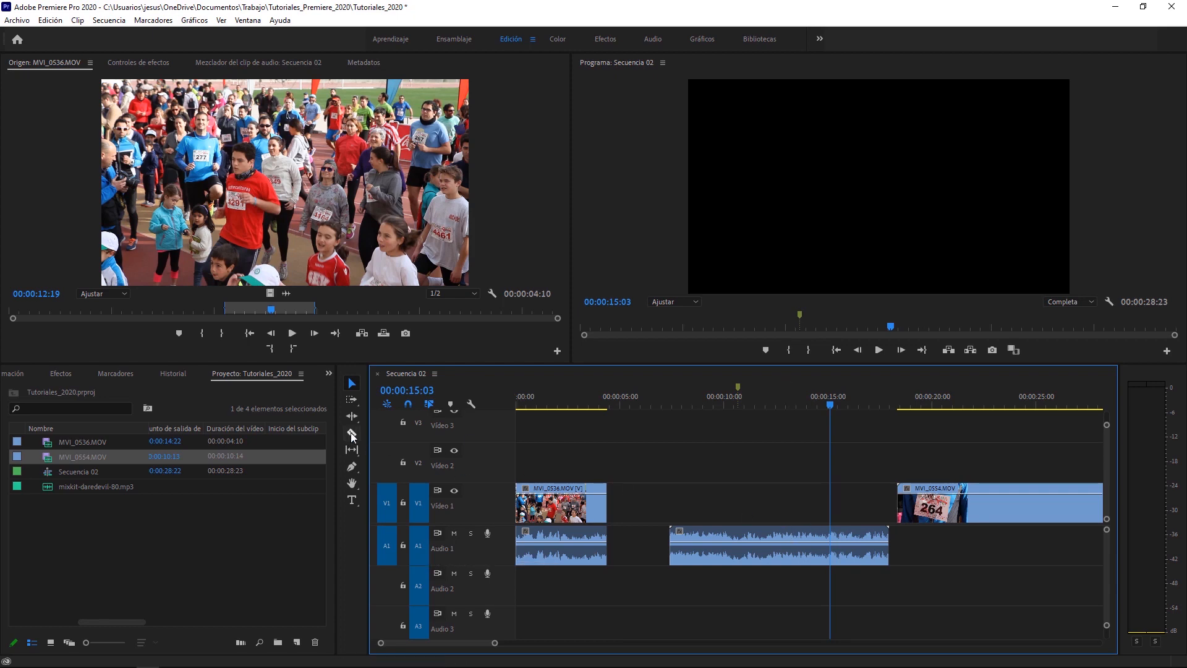
Delete the audio-only and video-only MVI_0554.MOV clips from Secuencia 02 and return the playhead to the start.
left_click_drag(777, 432, 936, 588)
key("Delete")
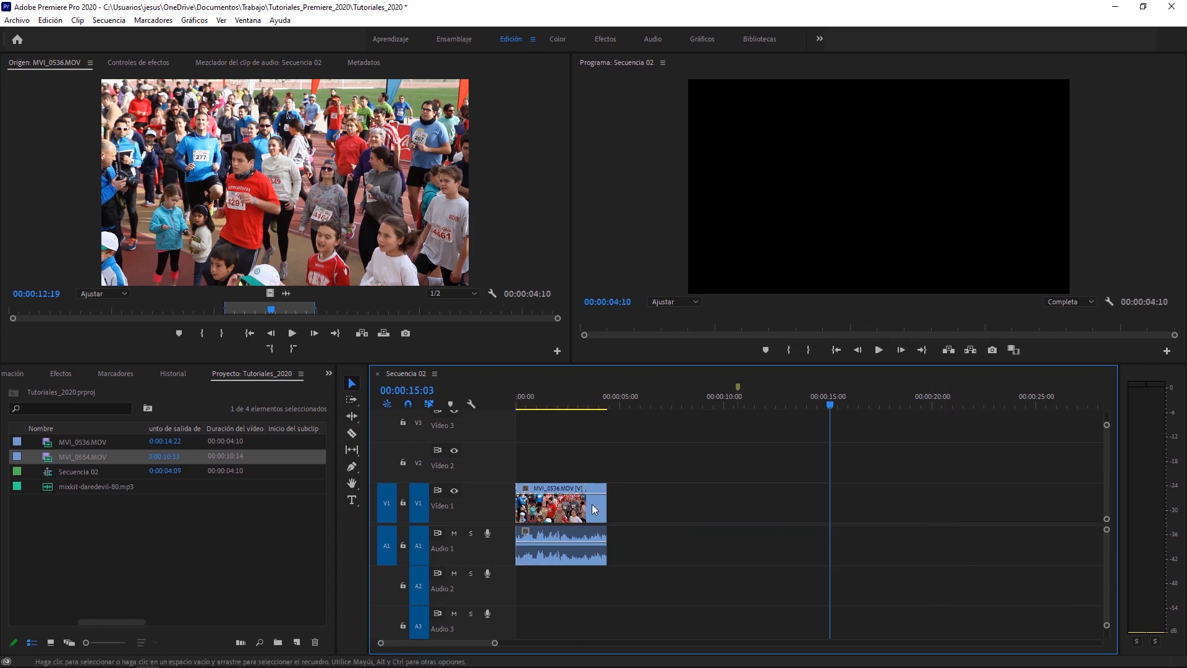
key("Home")
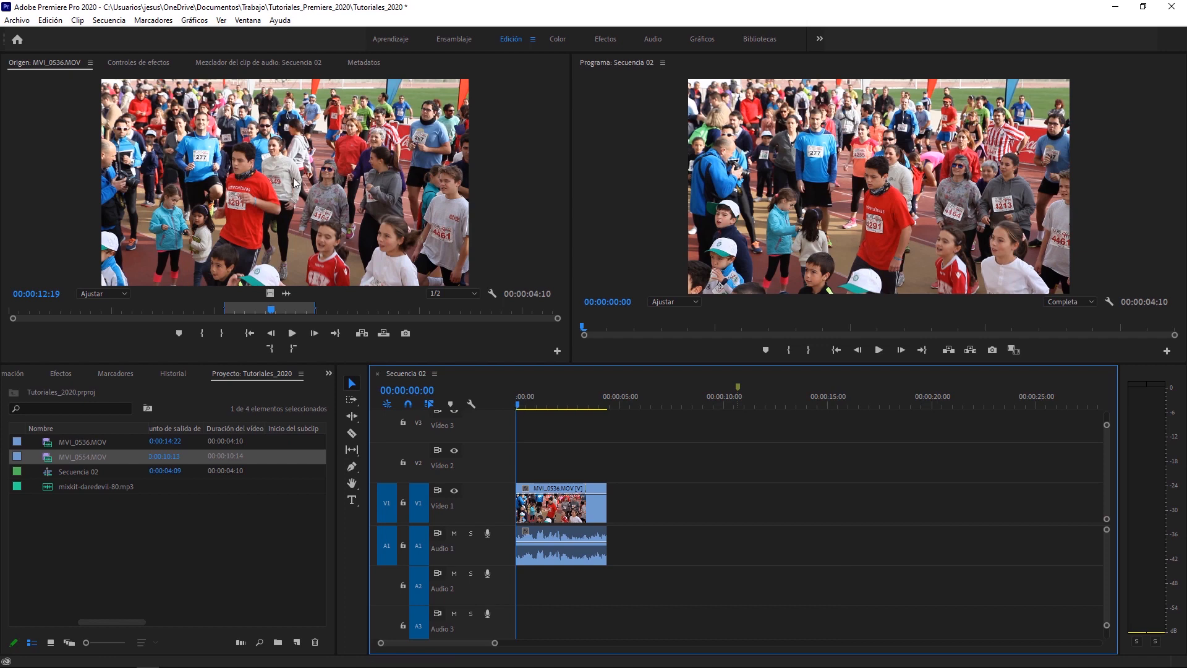
Try placing MVI_0536.MOV from the source monitor into Secuencia 02 with the V1 source patch off, and turn V1 back on.
left_click(318, 241)
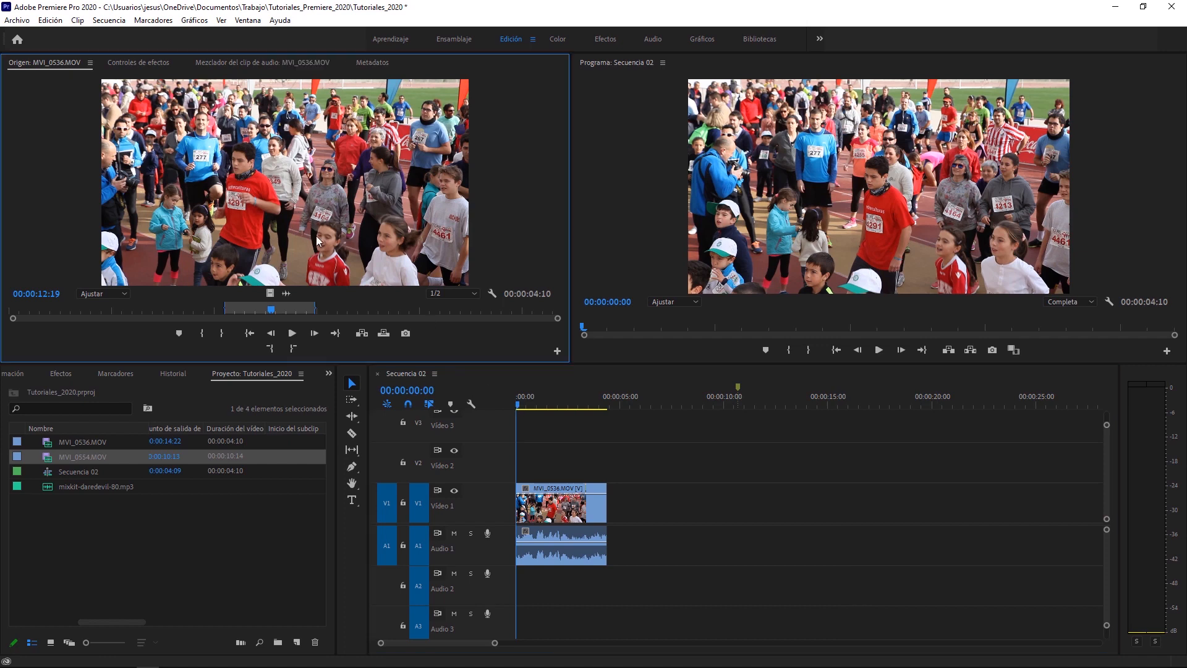
left_click(387, 503)
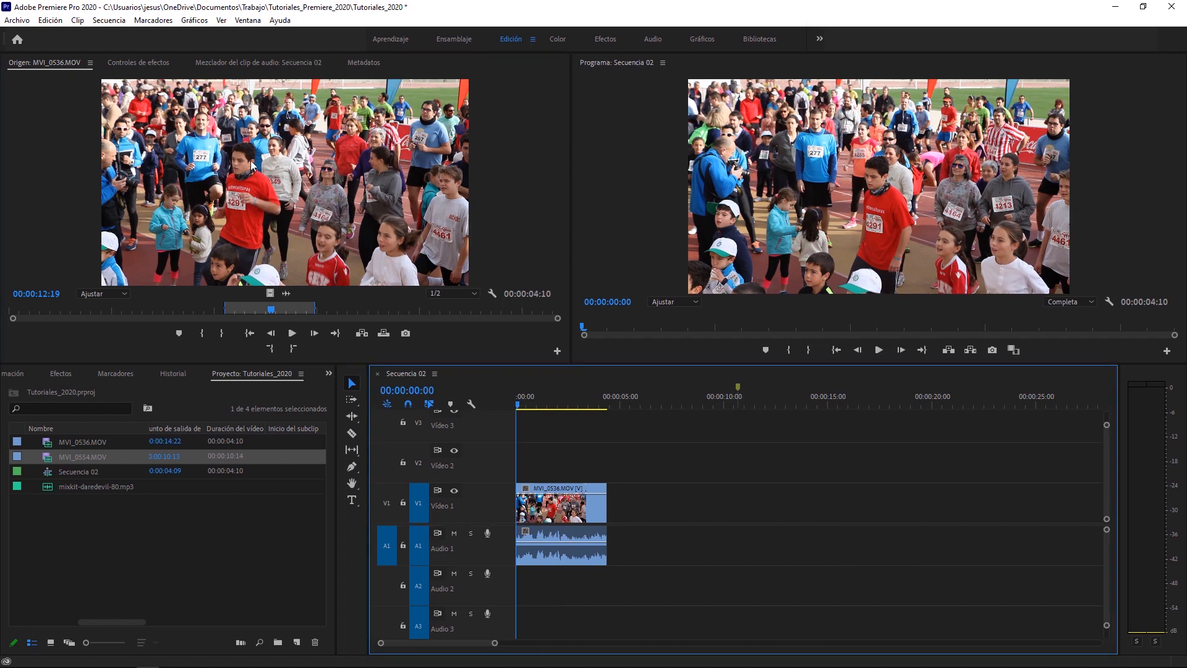
left_click_drag(255, 164, 648, 489)
left_click(389, 498)
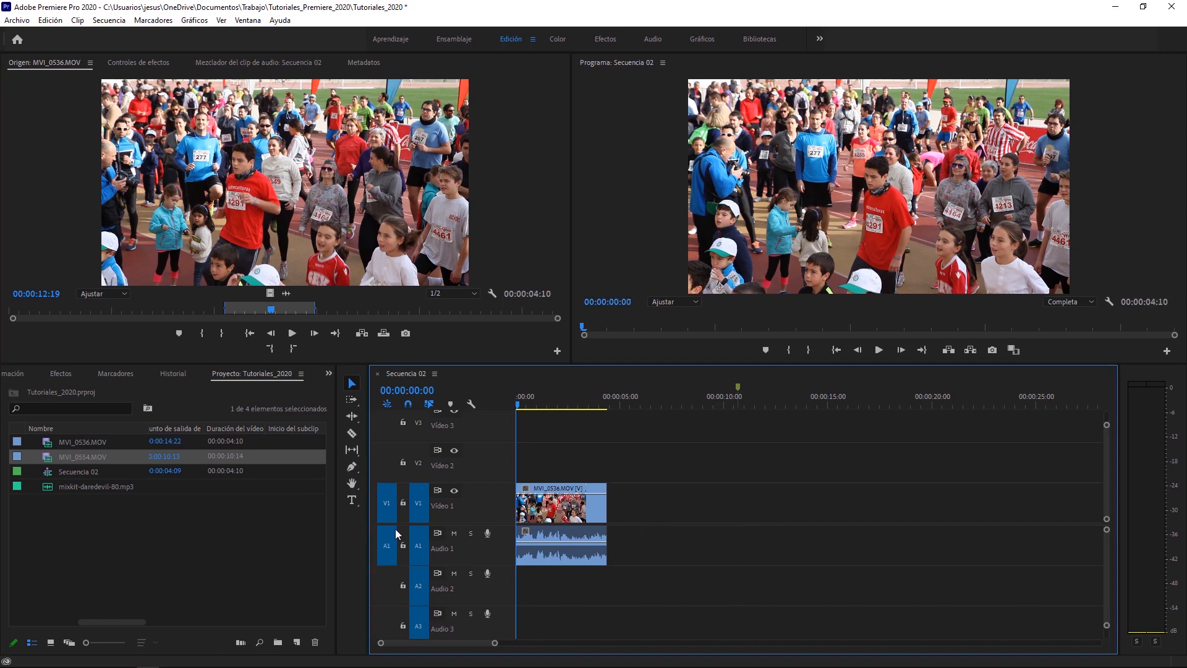